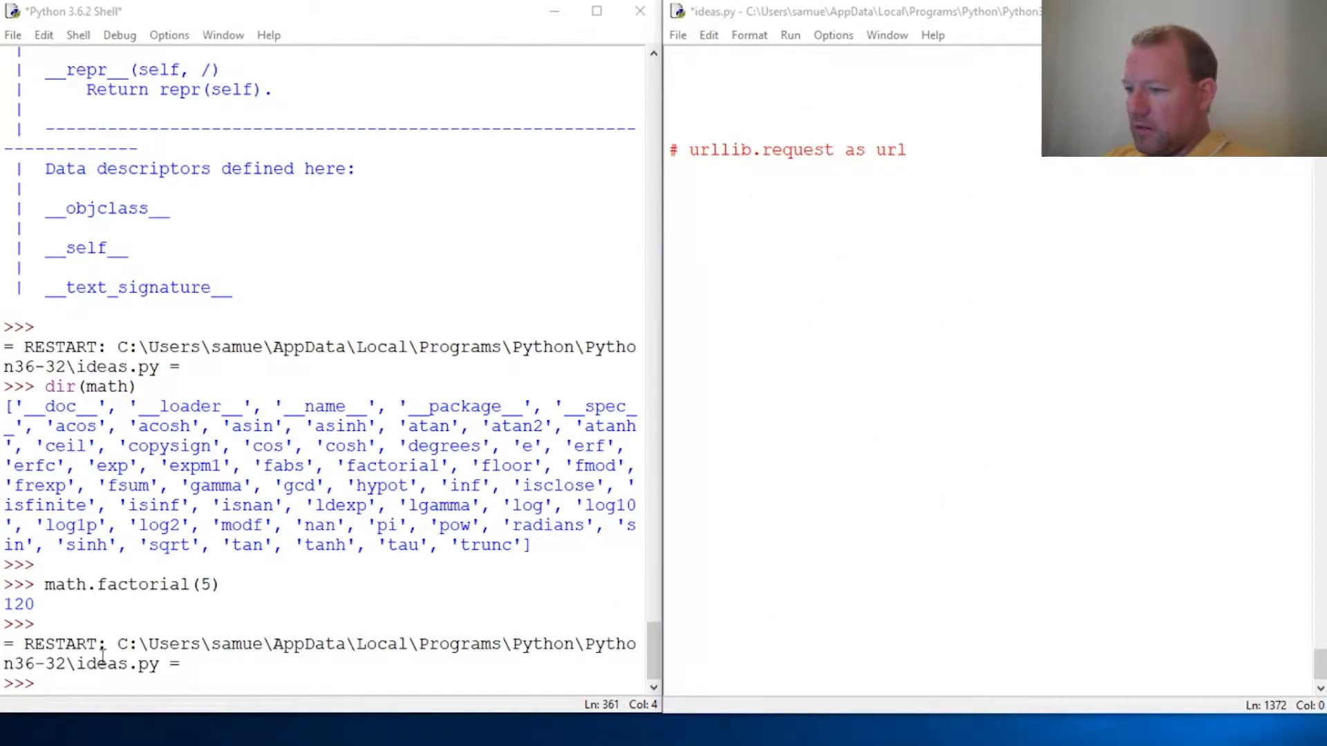
Import urllib at the shell prompt and list it with dir(urllib), showing only dunders and parse
click(102, 653)
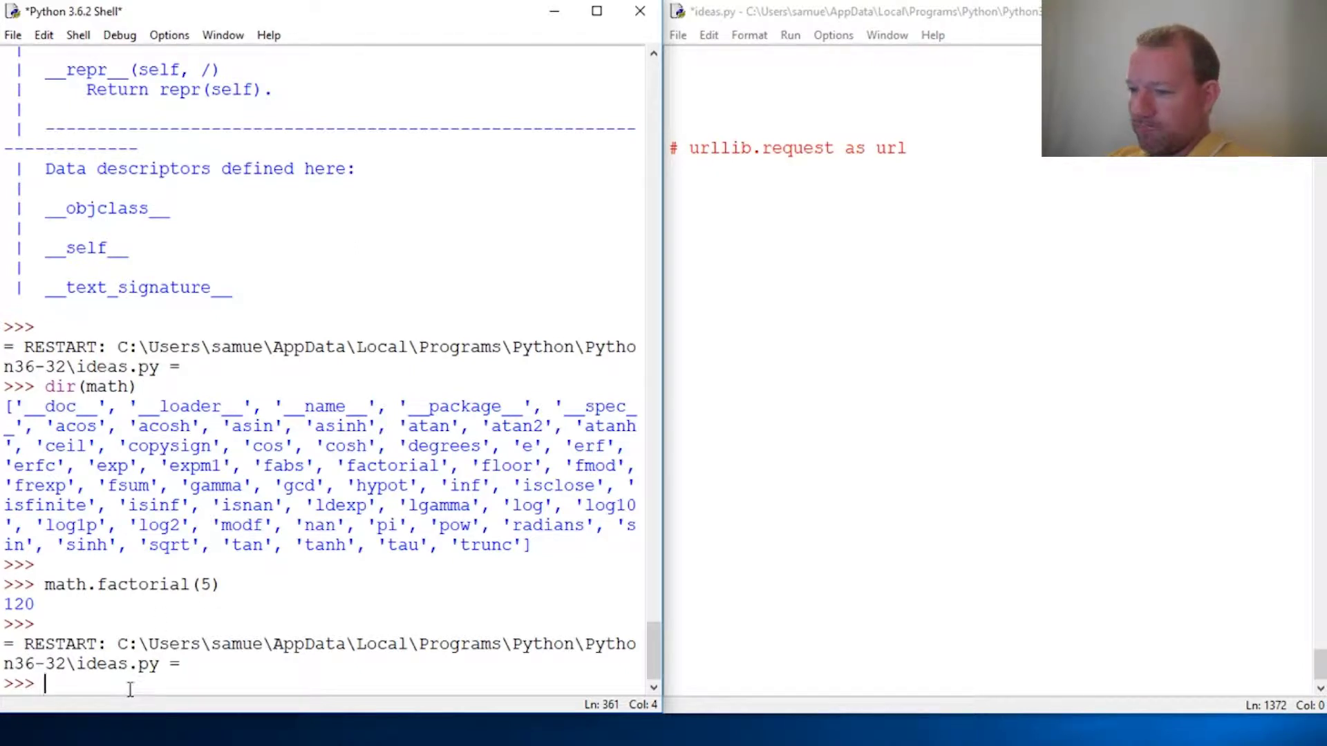
click(821, 236)
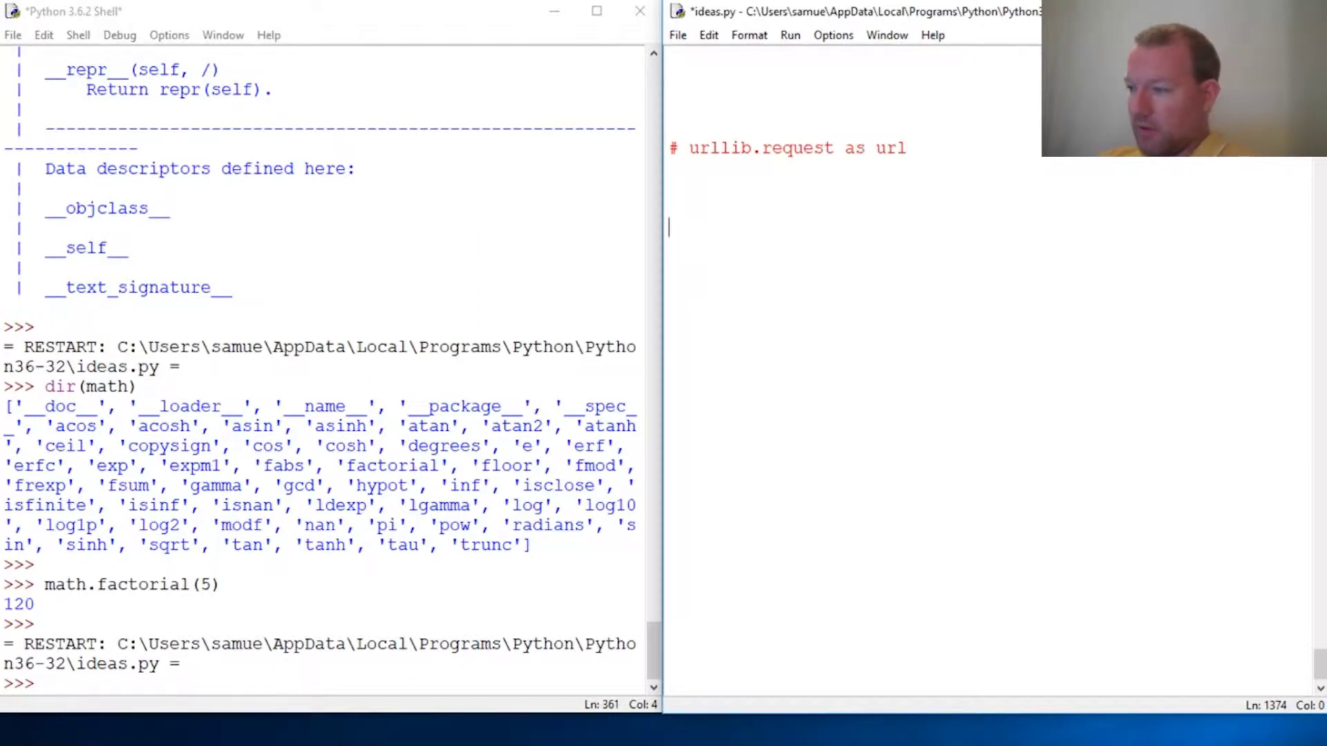
click(98, 685)
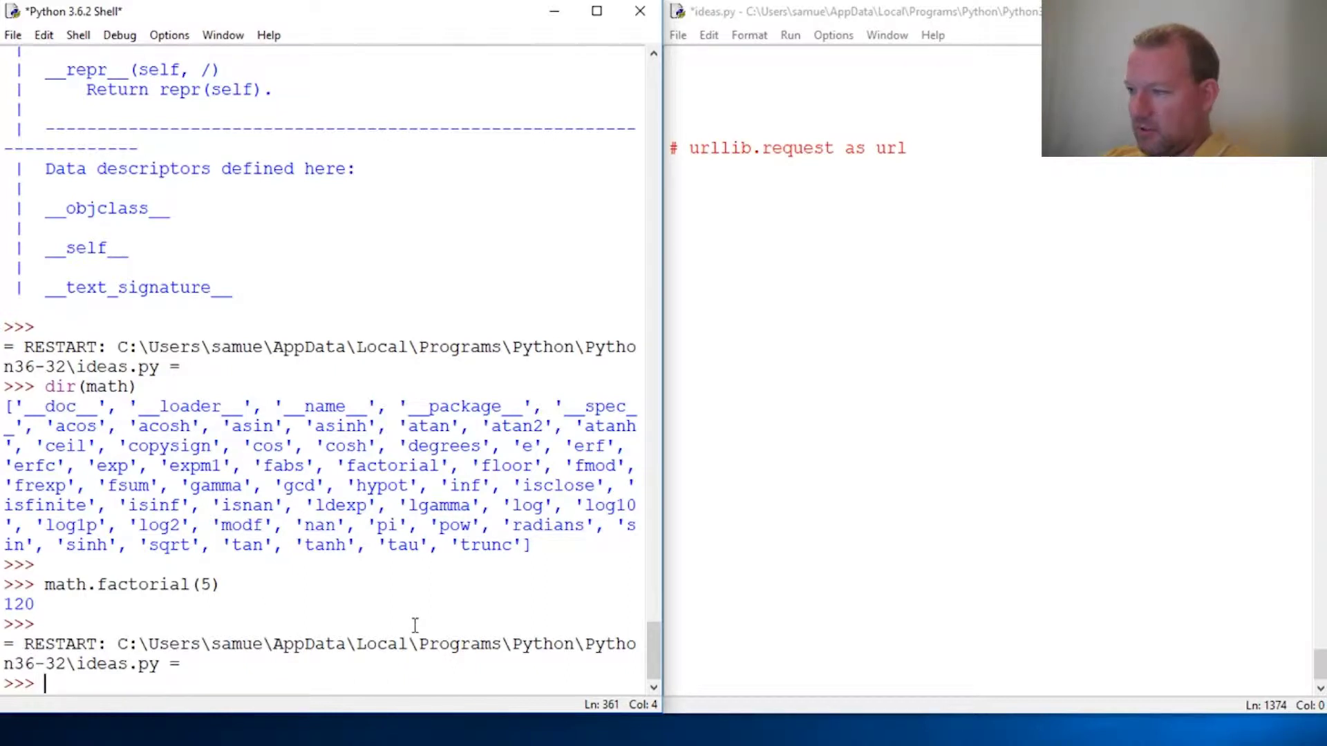
text(import )
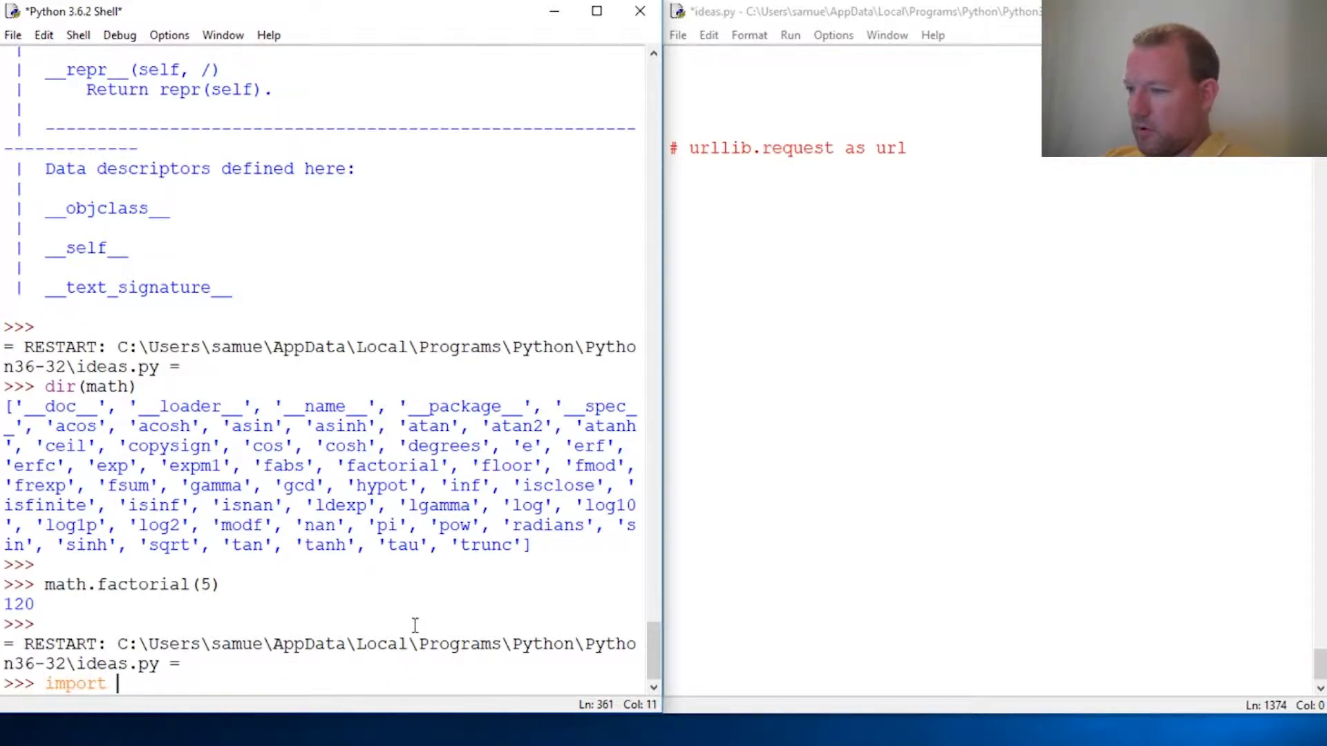
text(urllib)
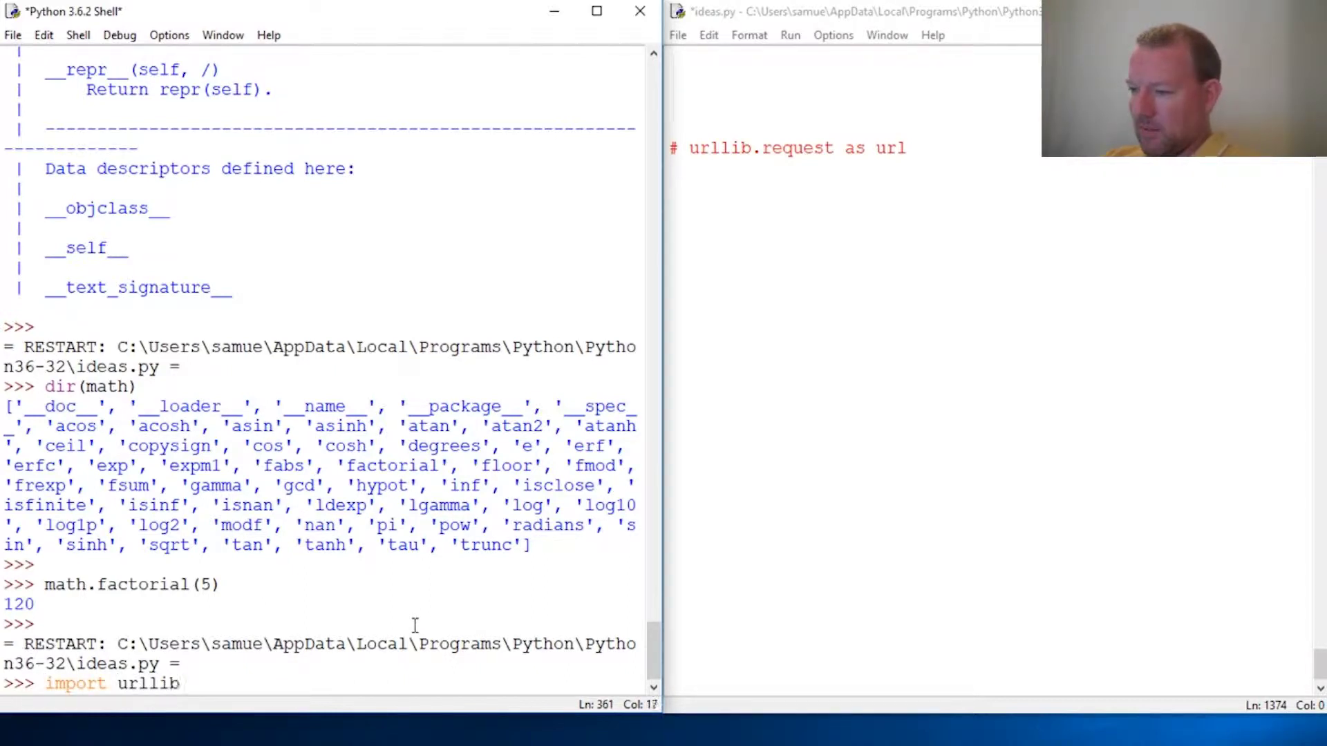
key(Return)
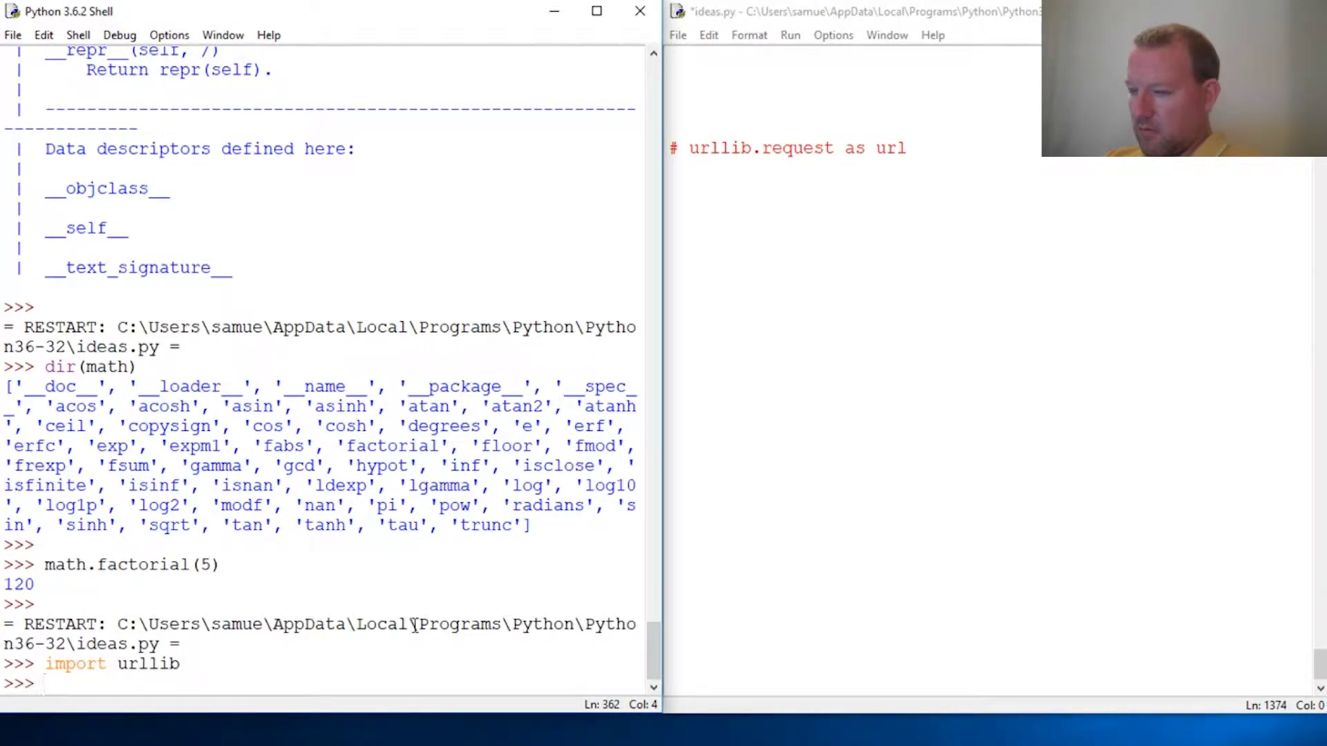
text(dir()
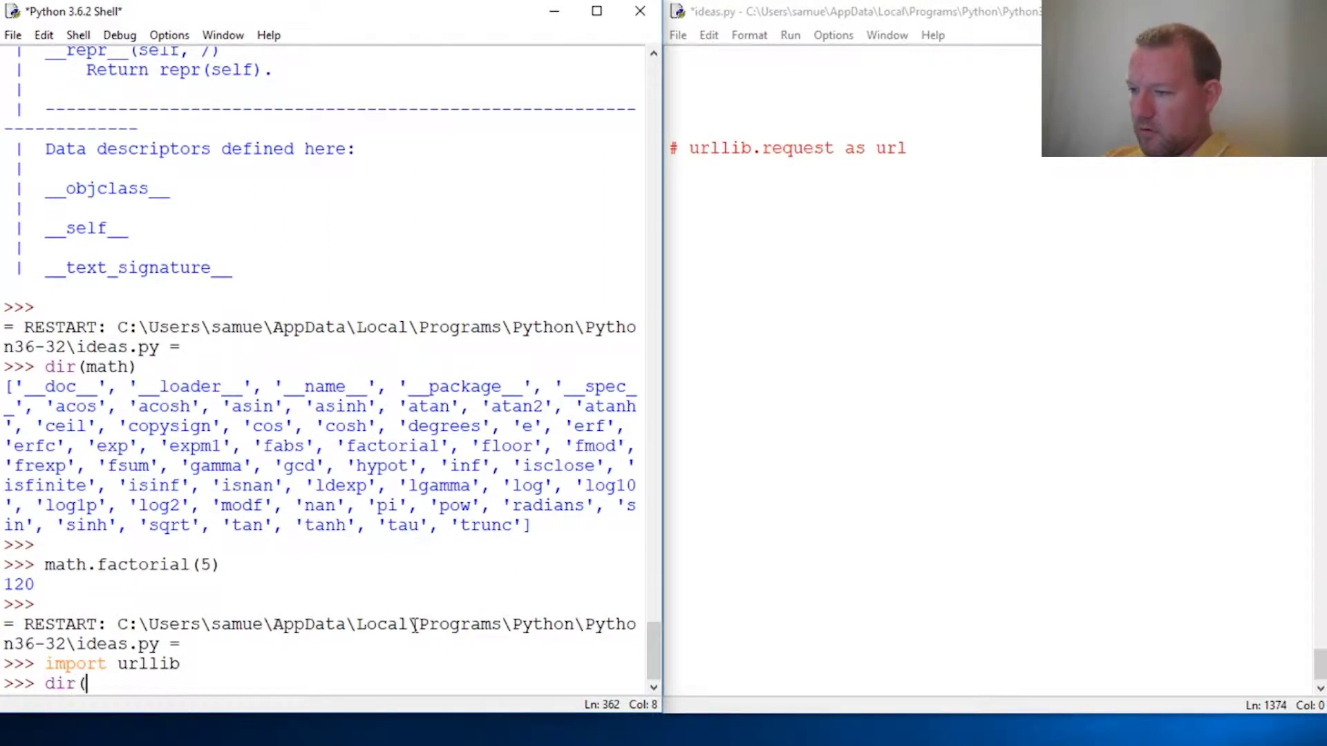
text(urllib)
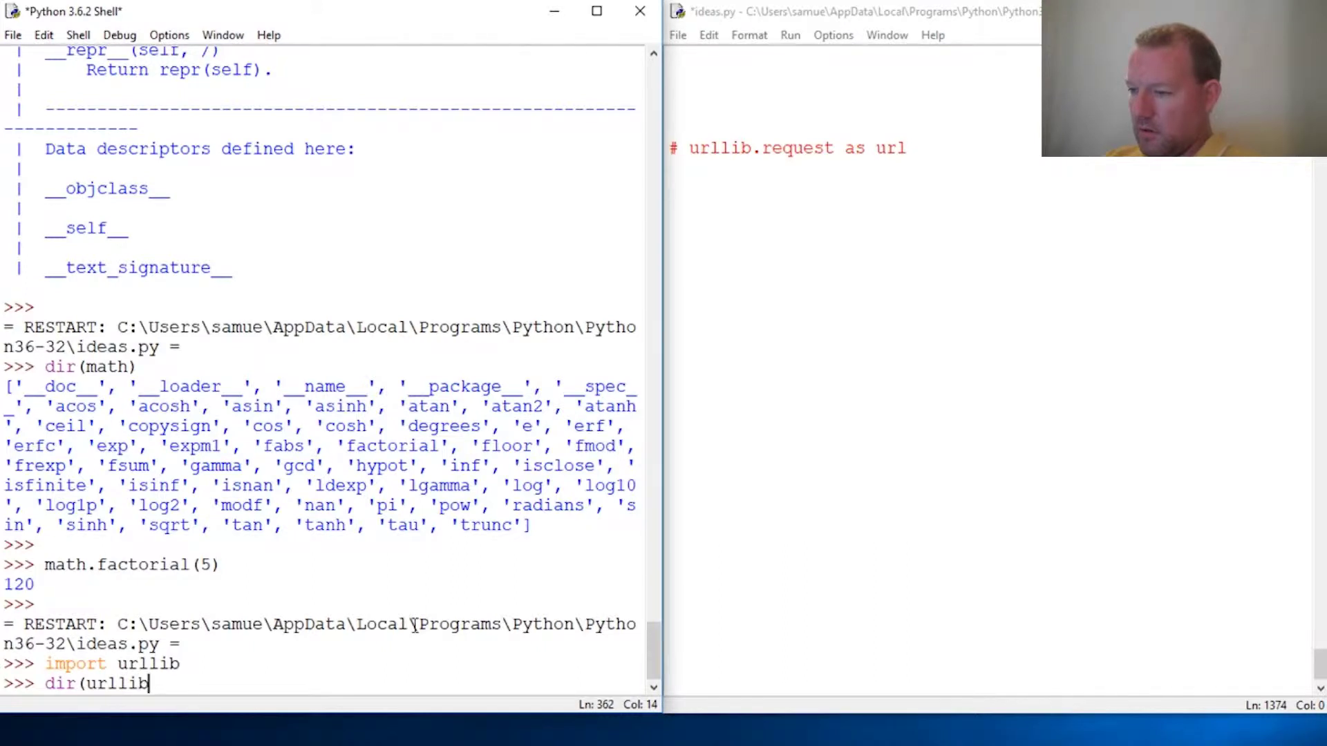
text())
key(Return)
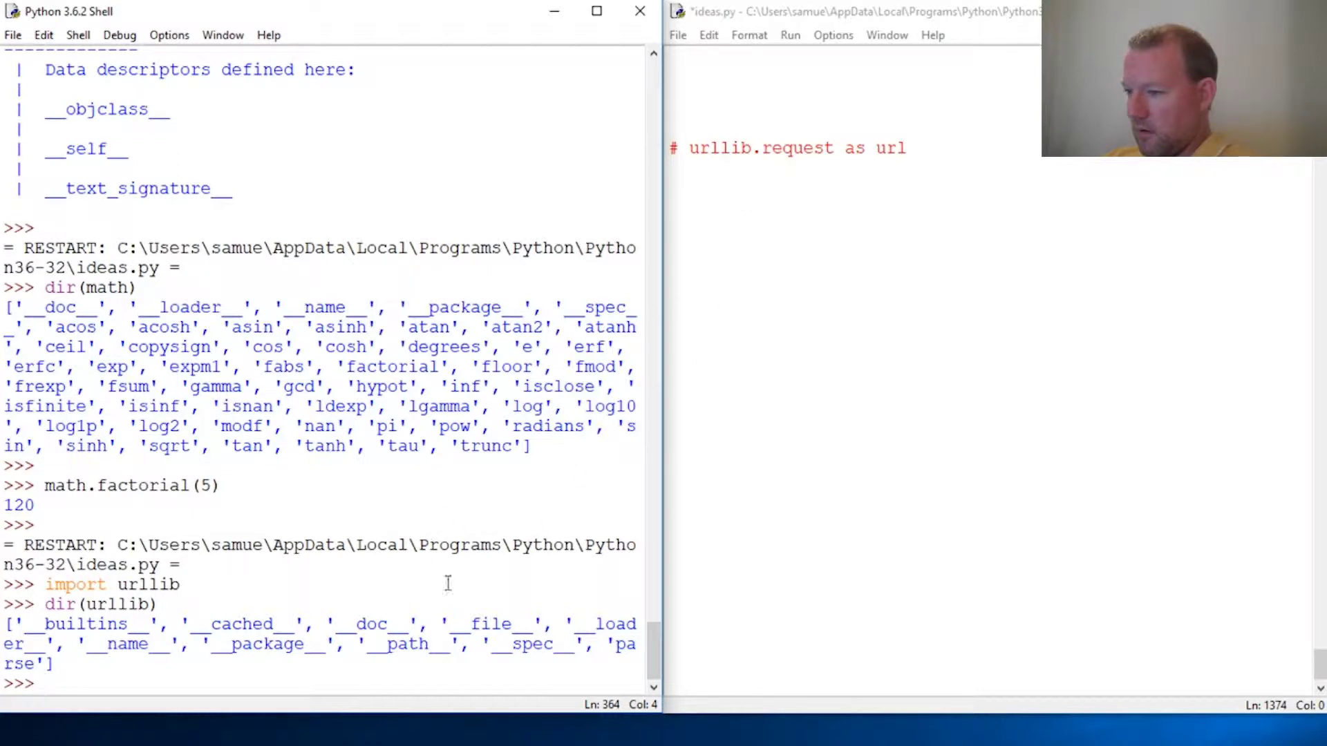
click(774, 177)
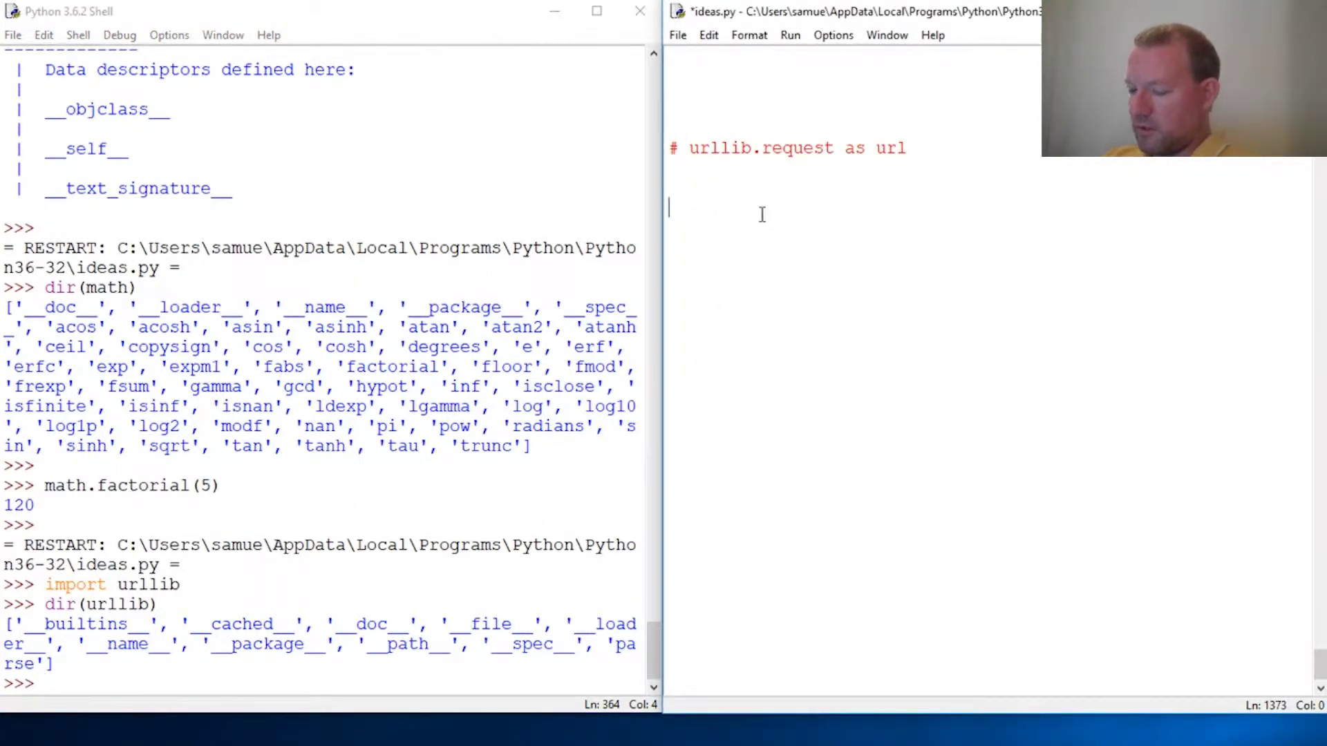
text(from)
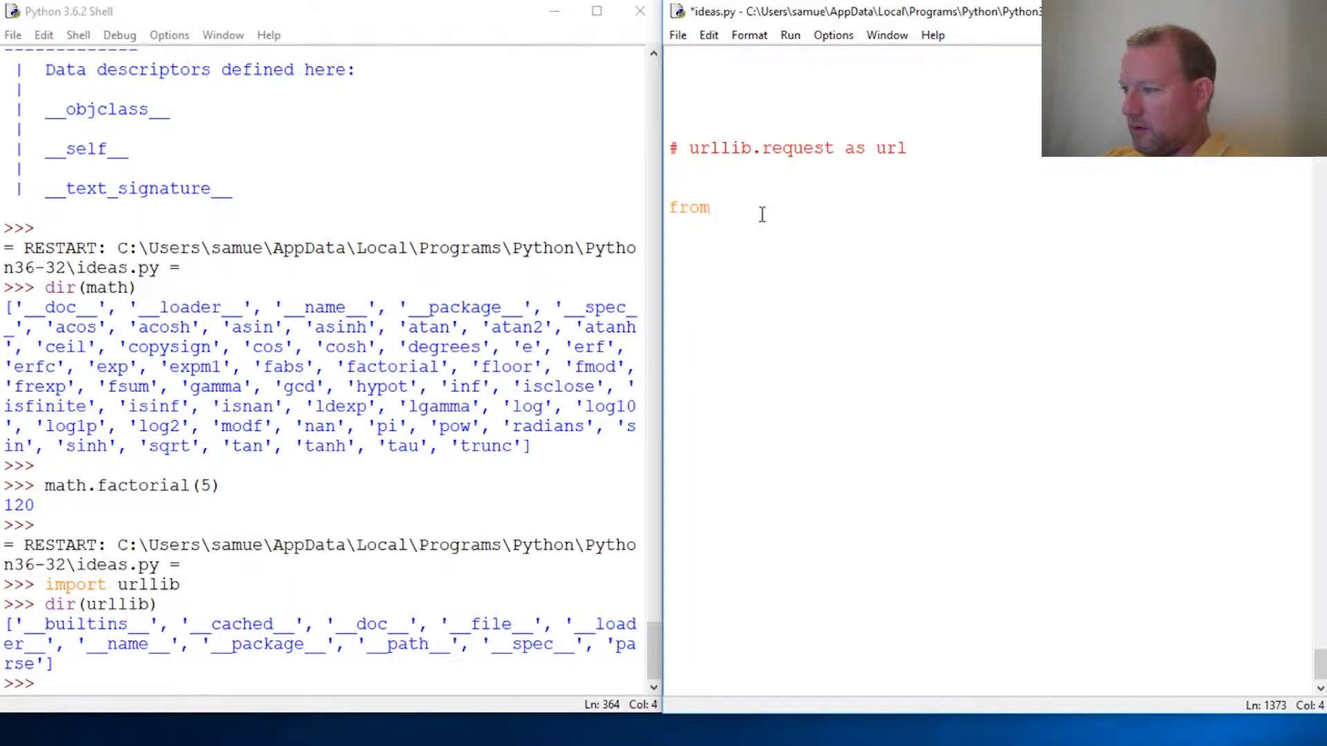
text( urlli)
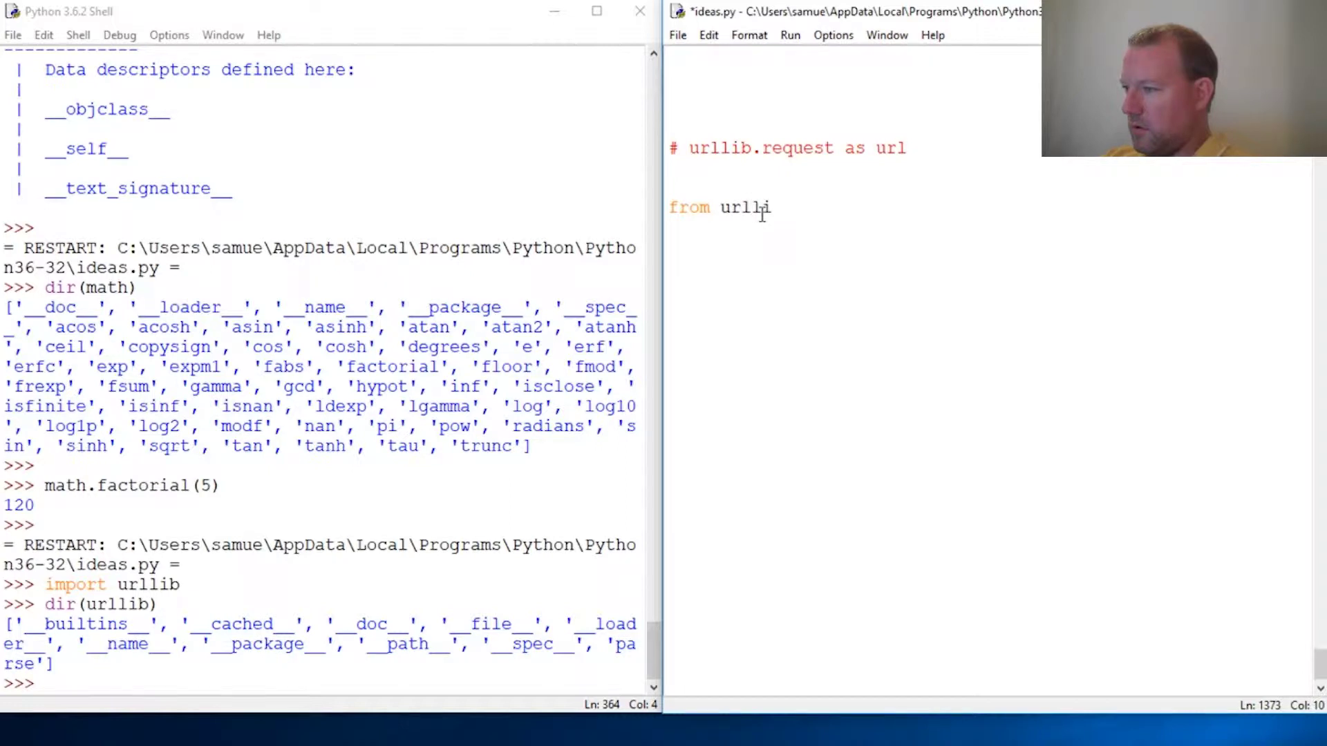
text(b)
key(BackSpace)
key(BackSpace)
key(BackSpace)
key(BackSpace)
key(BackSpace)
key(BackSpace)
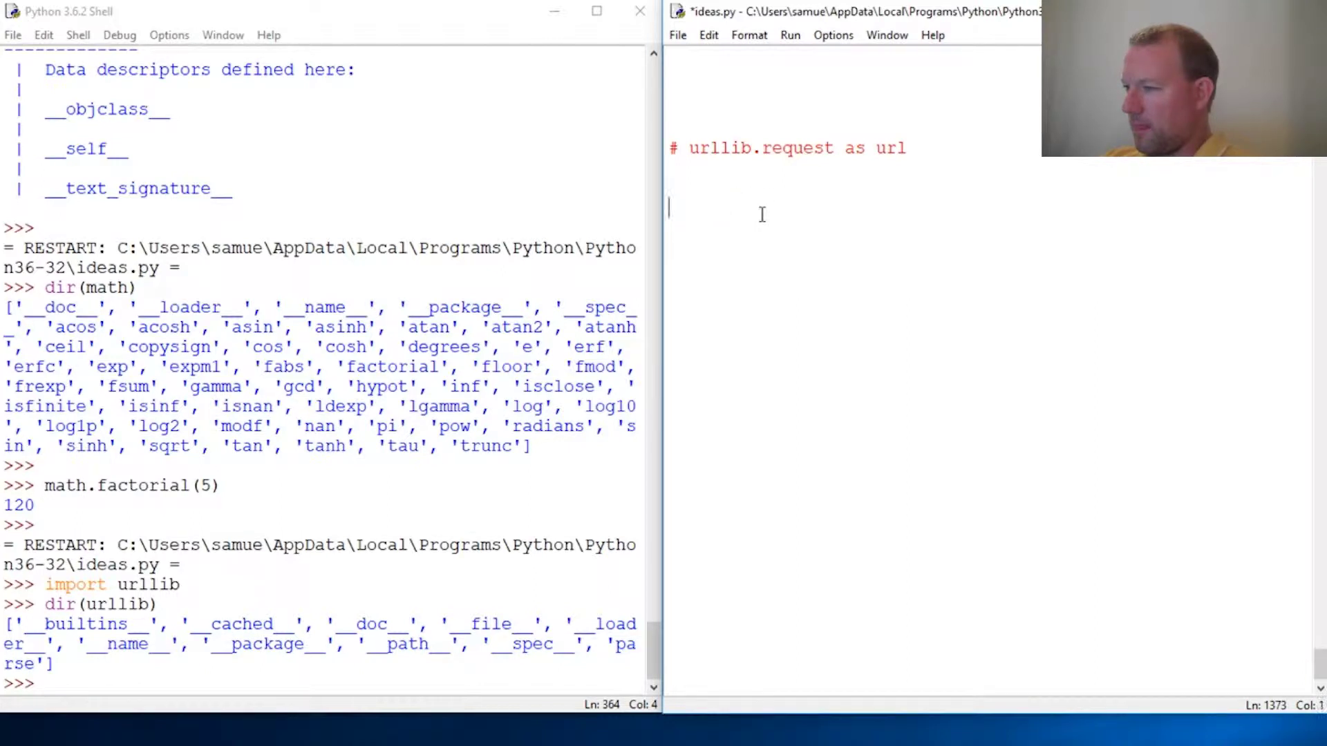
Import urllib.request as url, correcting a typo, and list its names with dir(url)
click(150, 683)
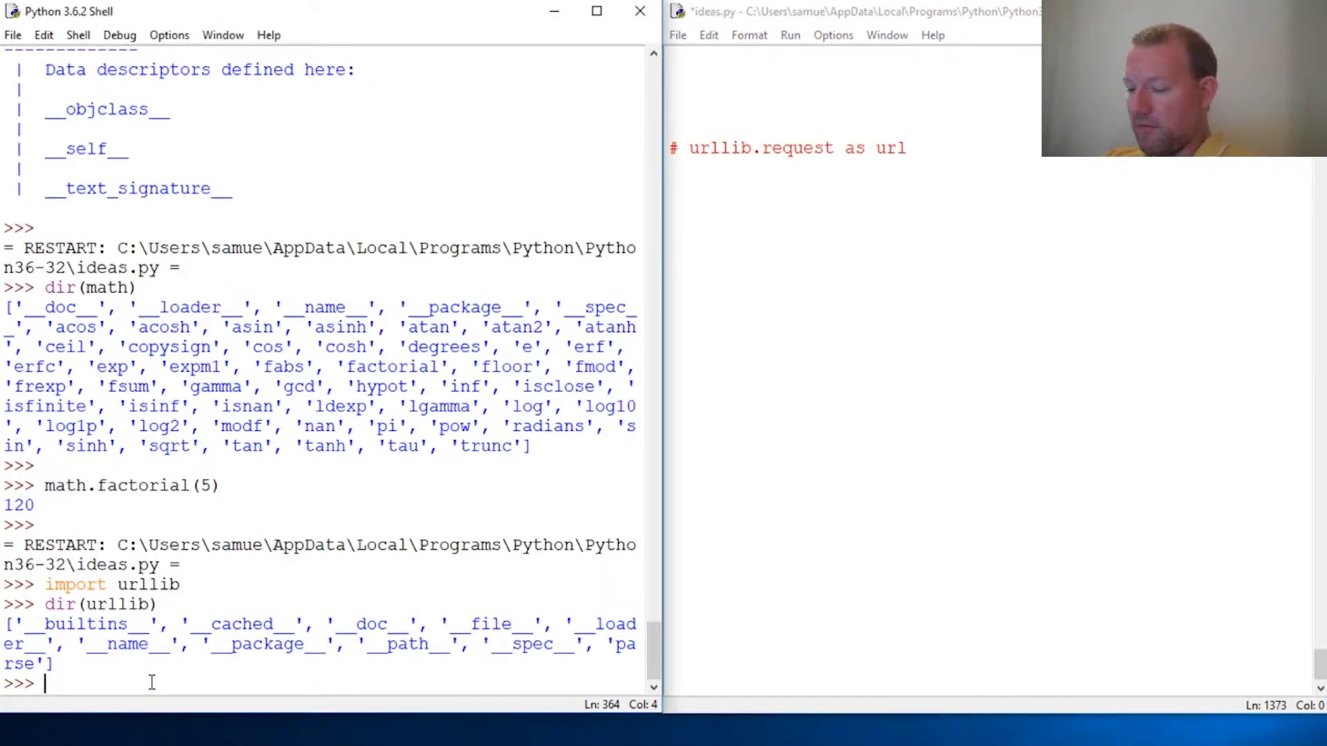
text(import ur)
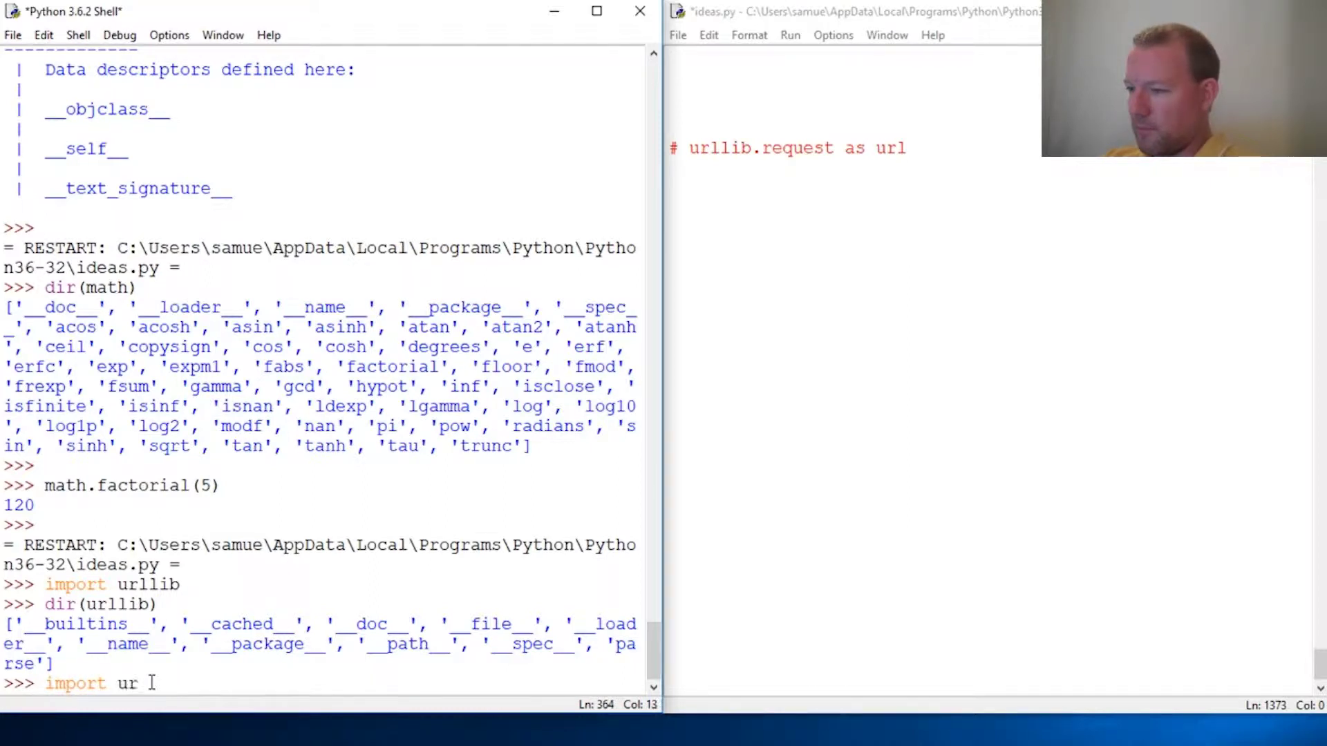
text(llib as)
key(BackSpace)
key(BackSpace)
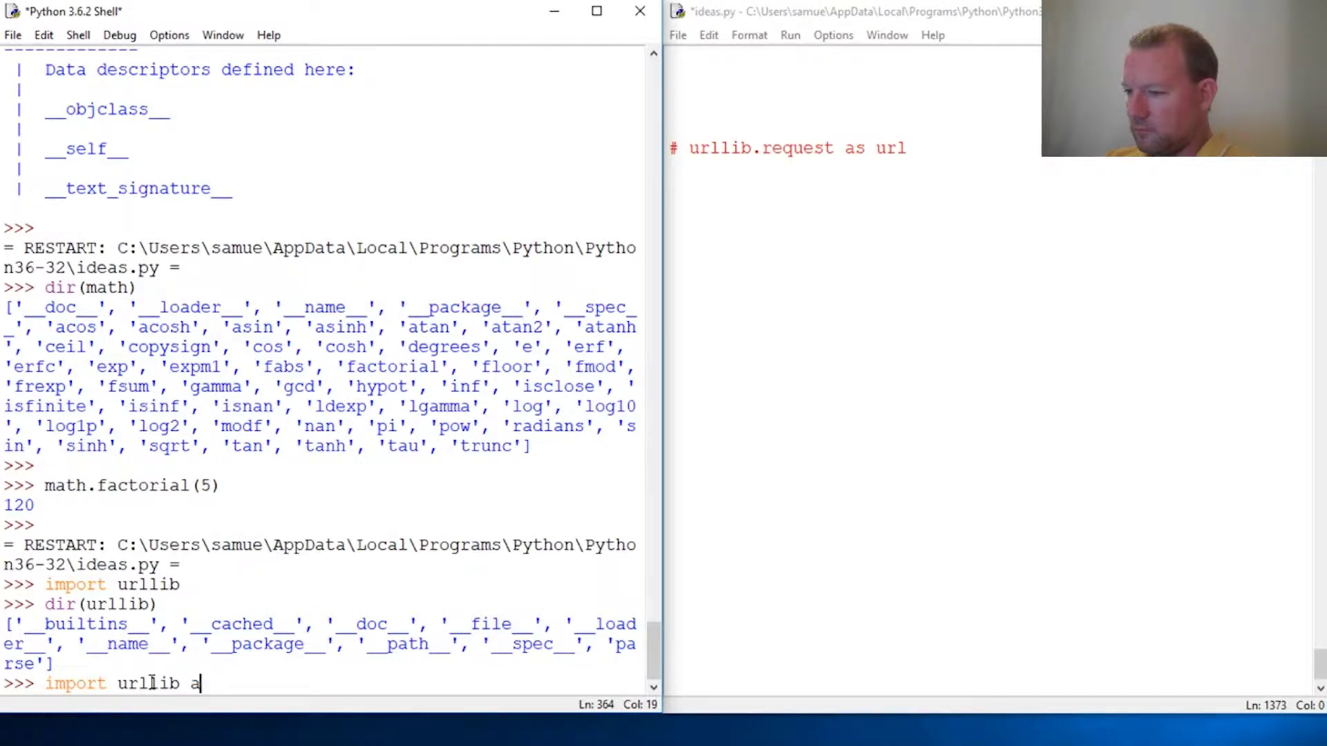
text(request)
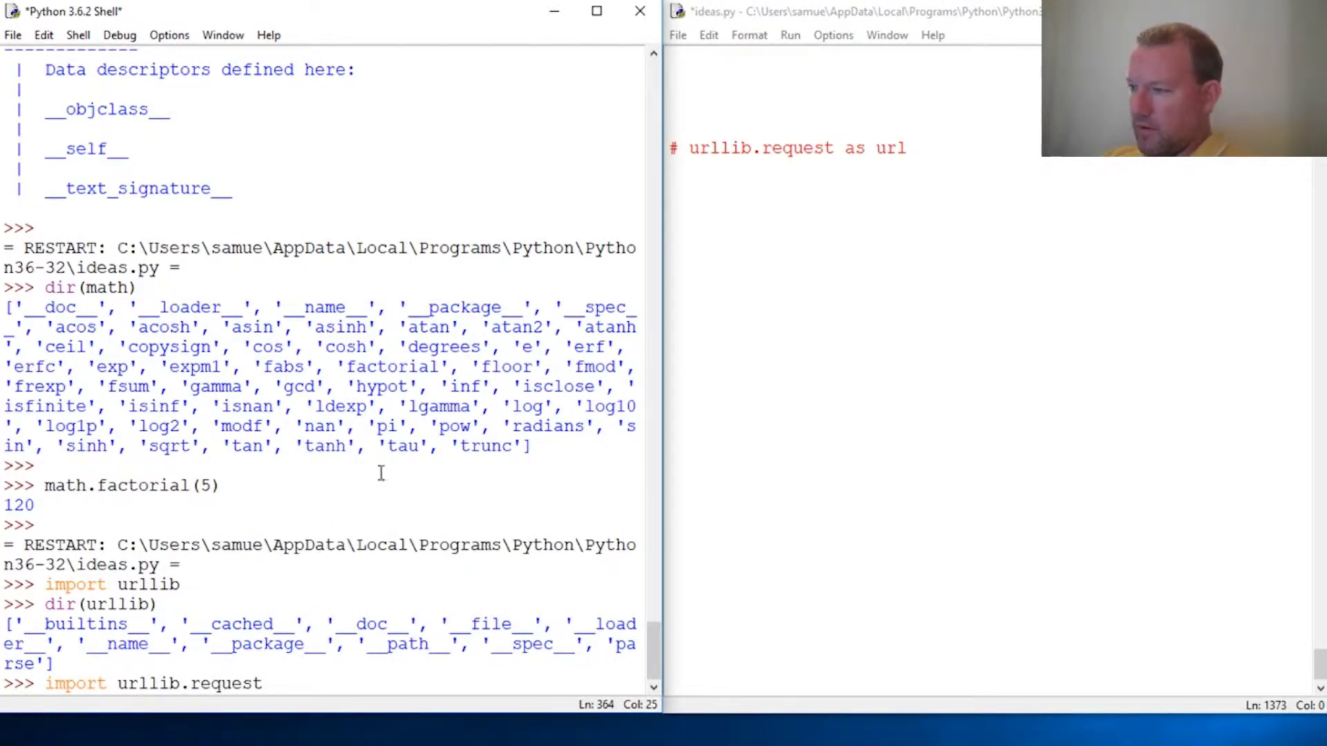
text( as url)
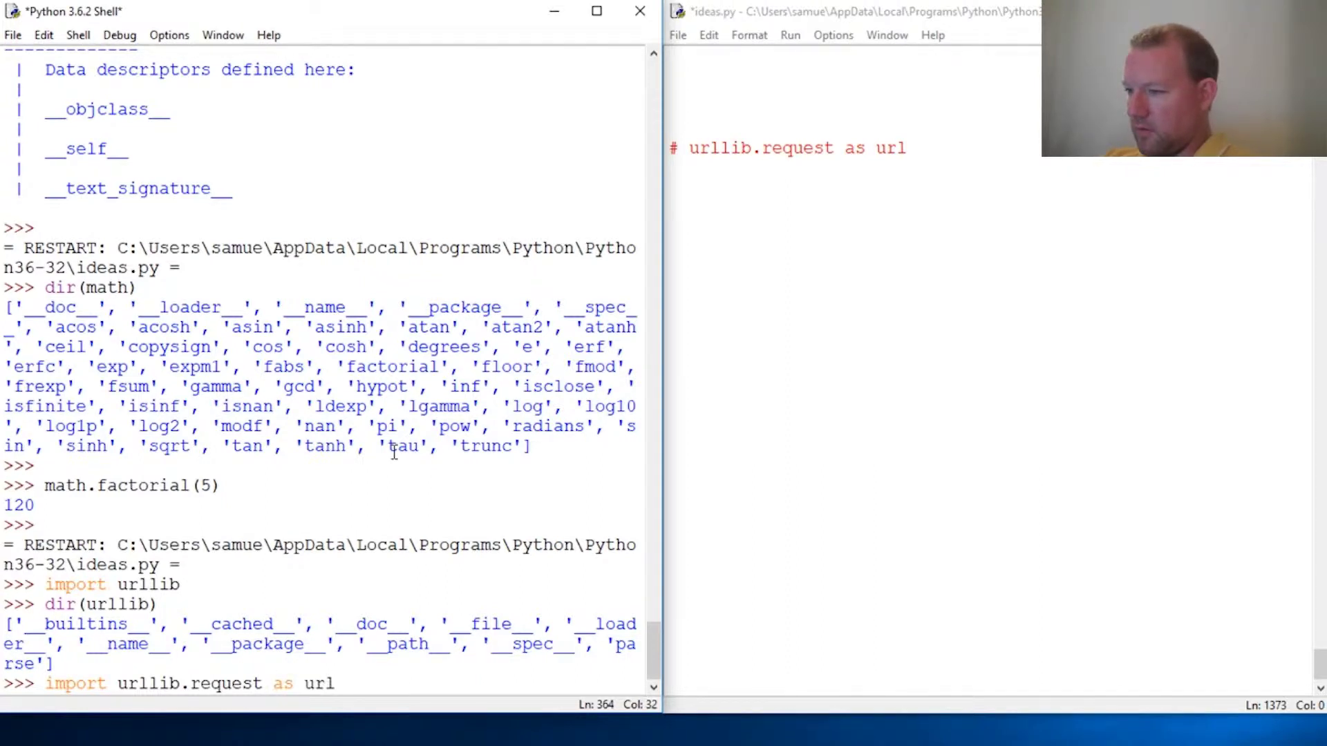
key(Return)
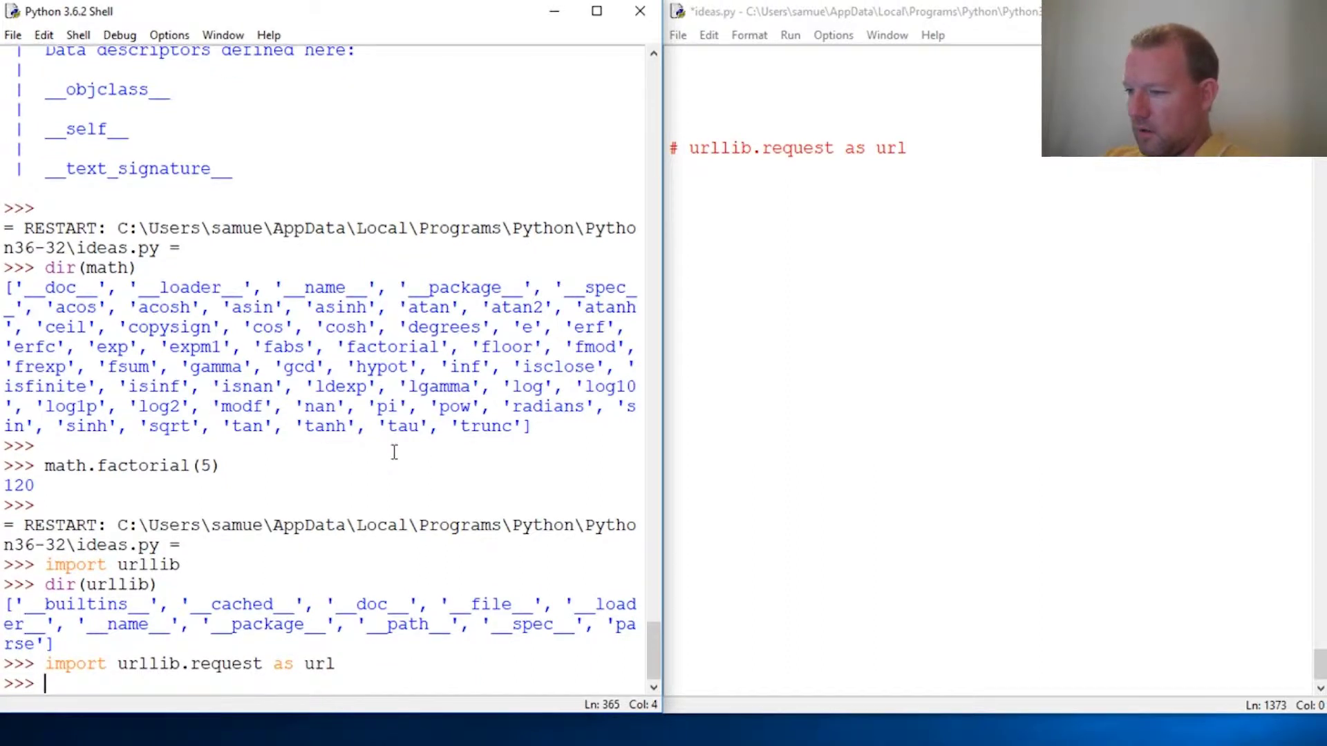
text(dir()
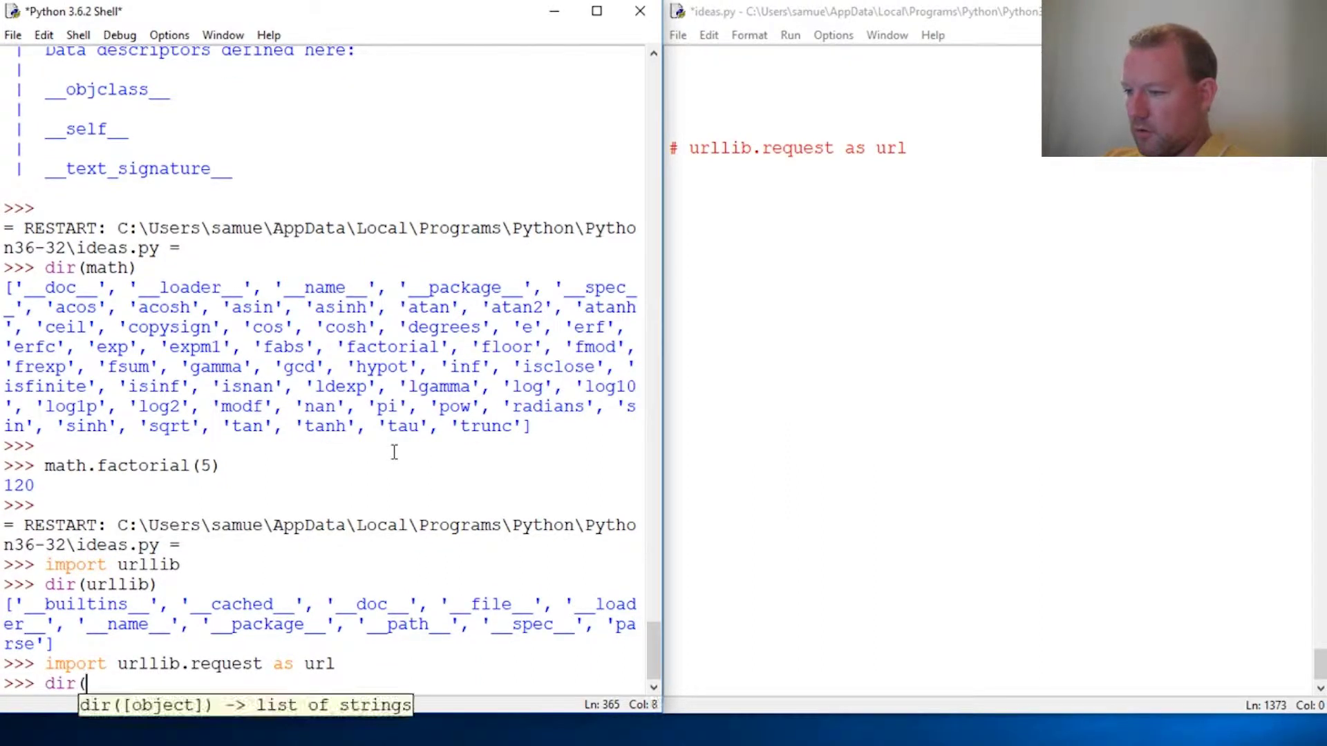
text(url))
key(Return)
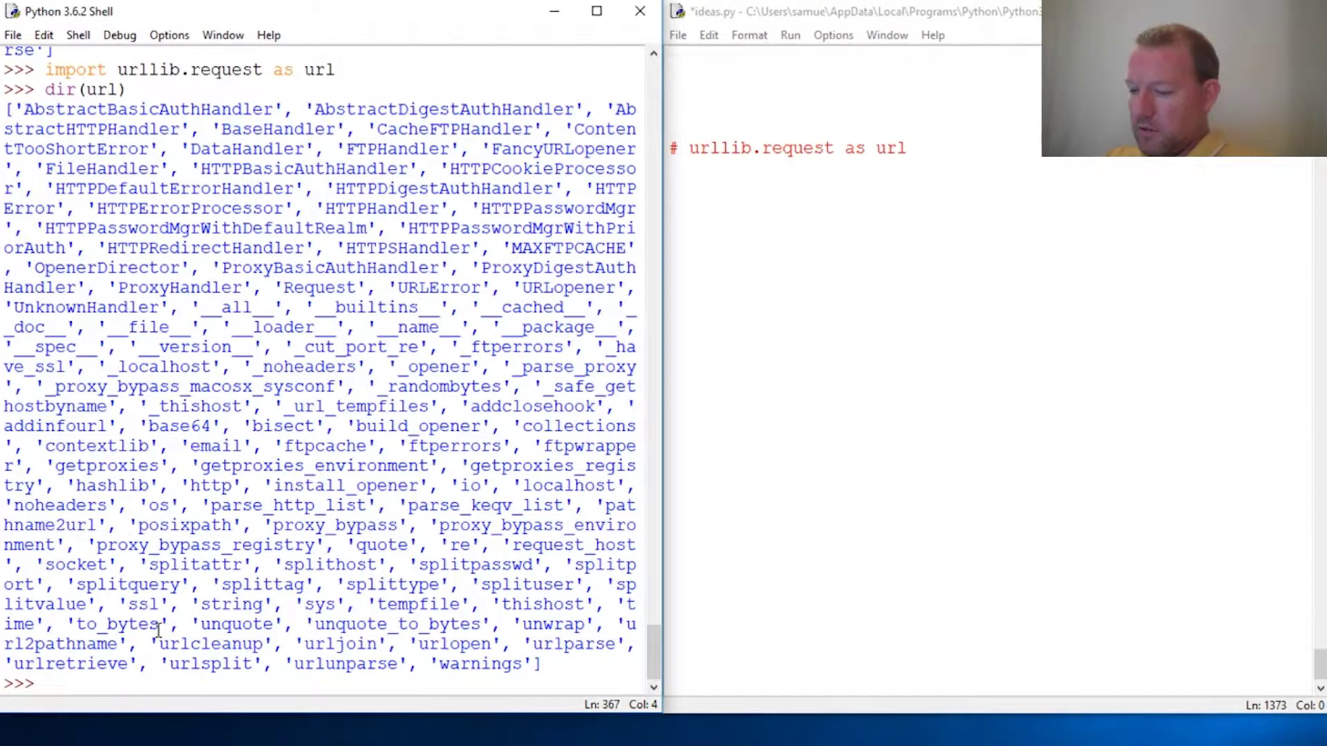
text(help()
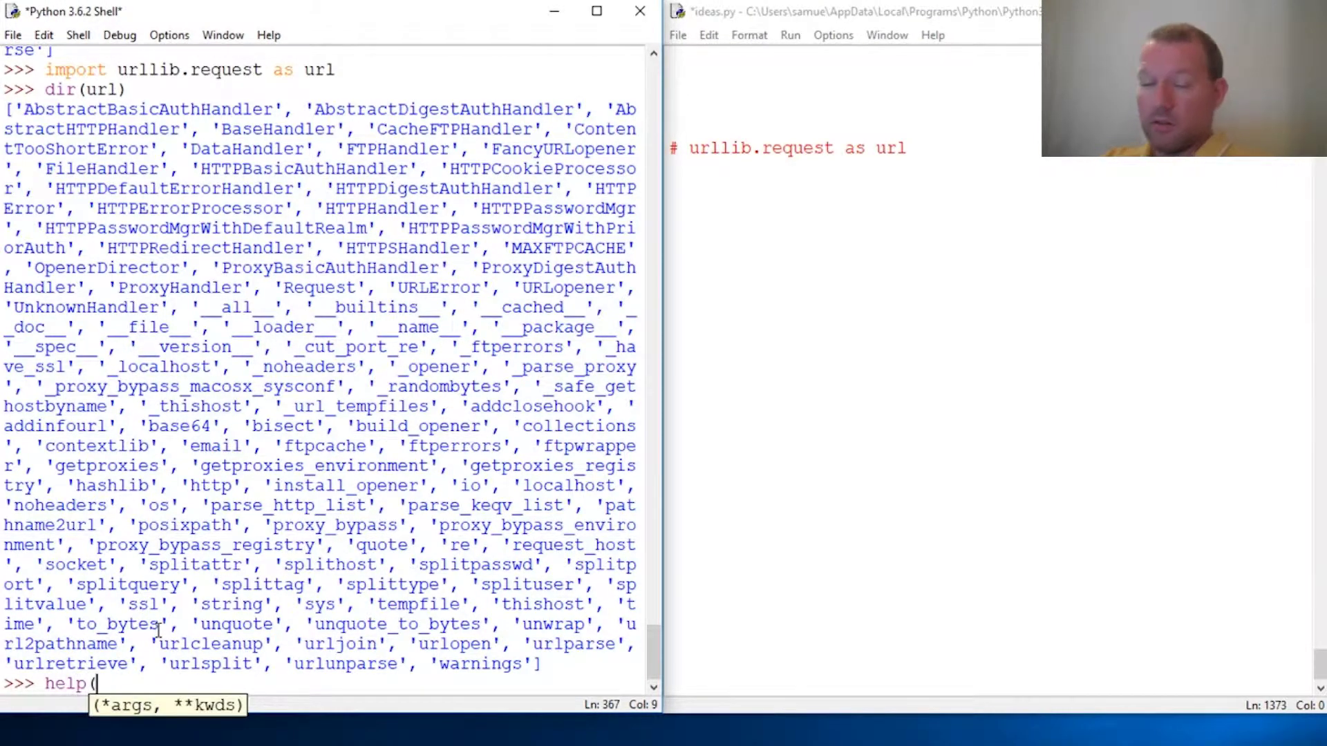
text(url)
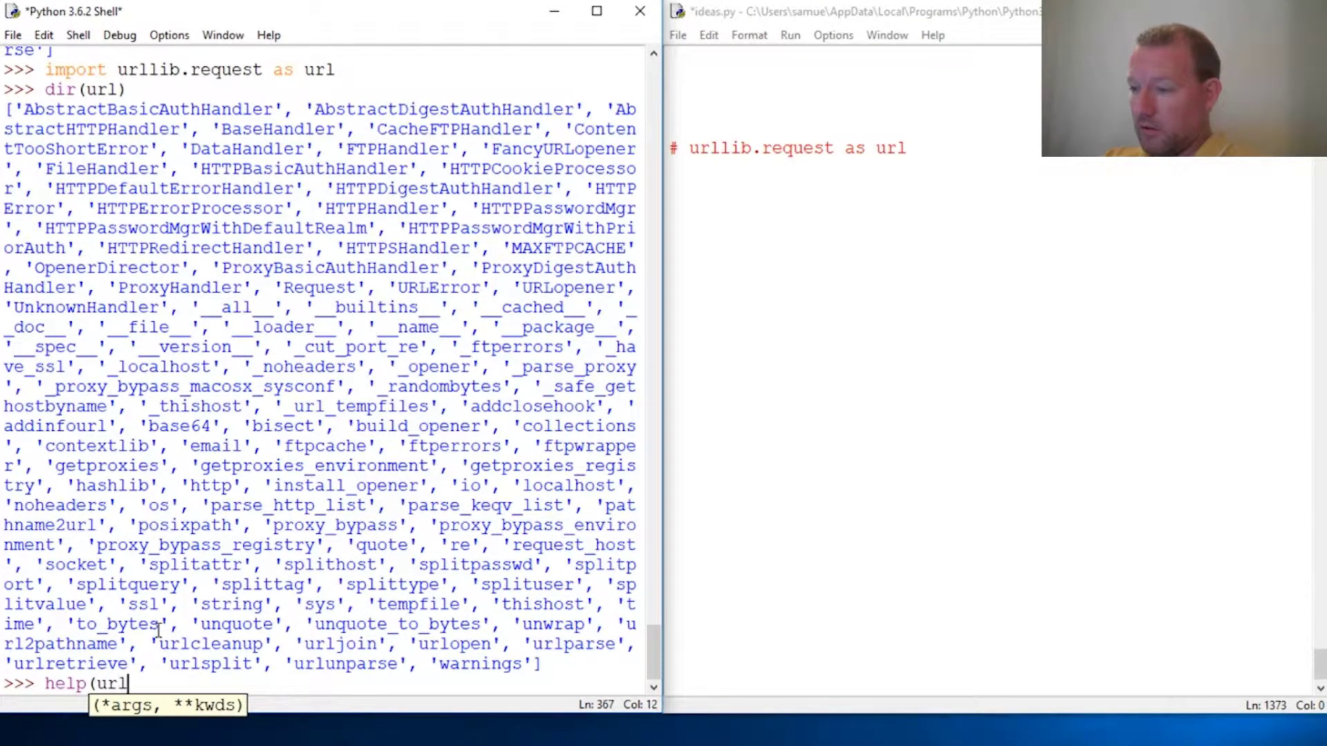
text())
Print help(url) for urllib.request and widen the shell window so the lines fit
key(Return)
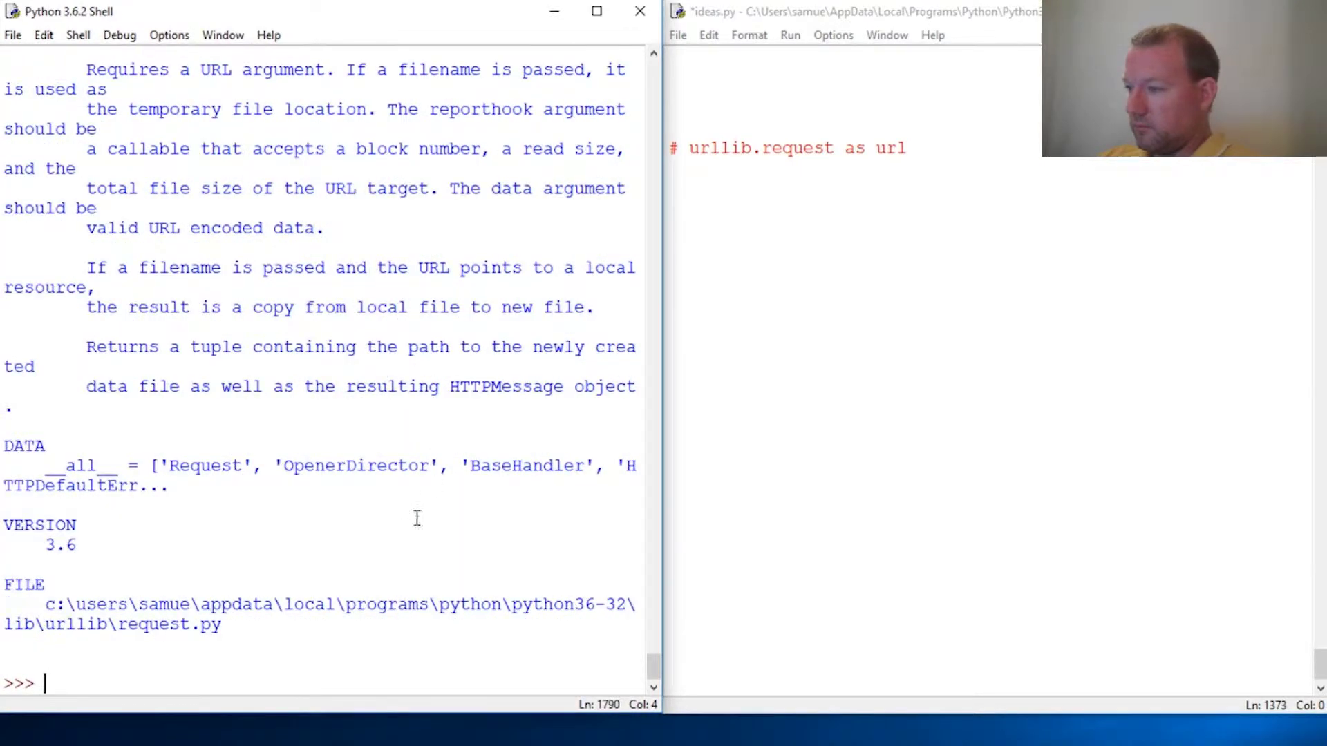
mouse_move(664, 361)
mouse_down()
mouse_move(907, 373)
mouse_move(886, 377)
mouse_up()
scroll(421, 533, up, 4)
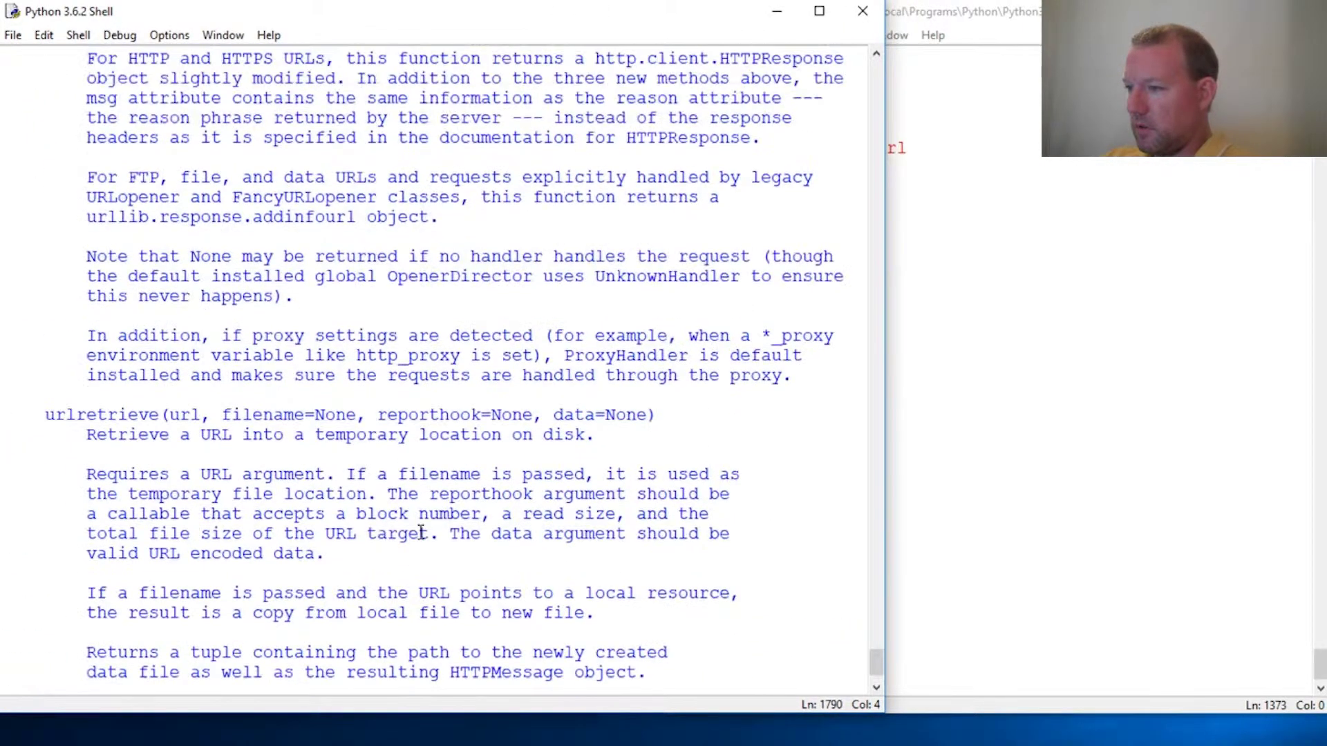
scroll(420, 532, up, 5)
scroll(421, 533, up, 4)
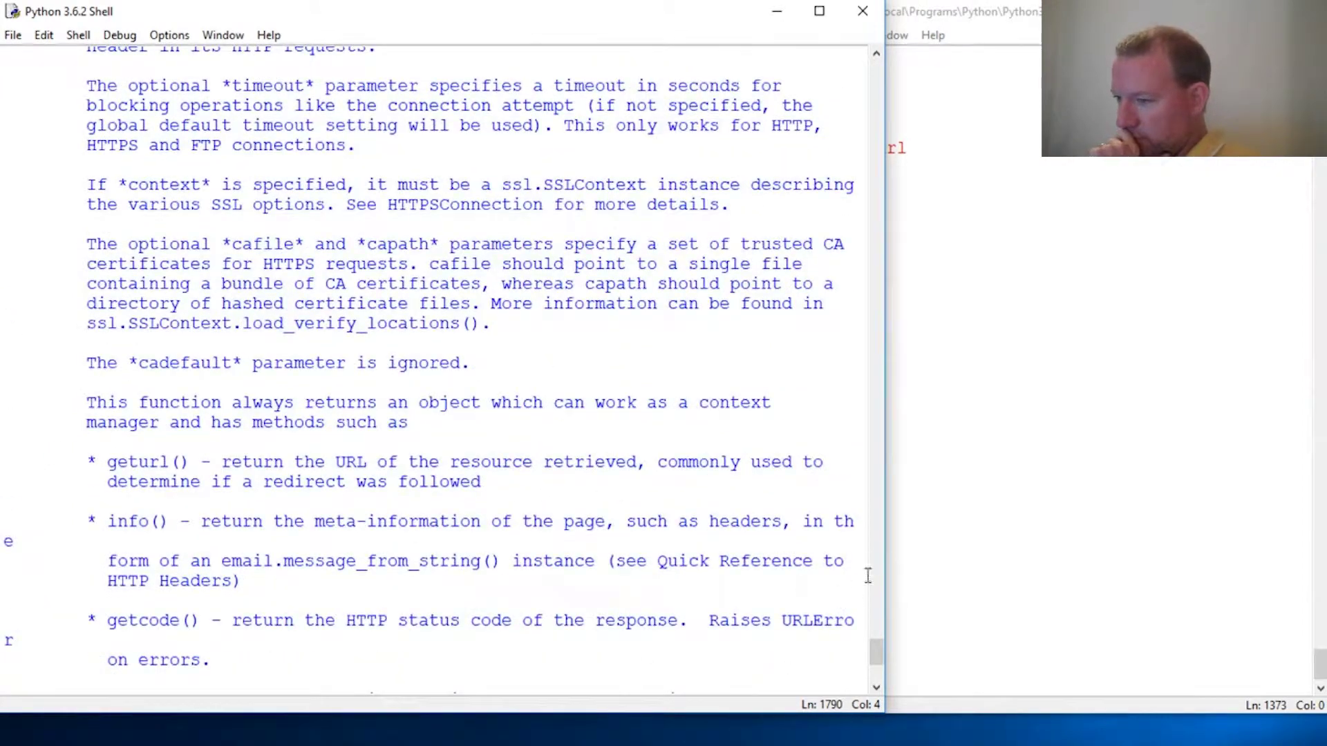
drag(886, 554, 921, 555)
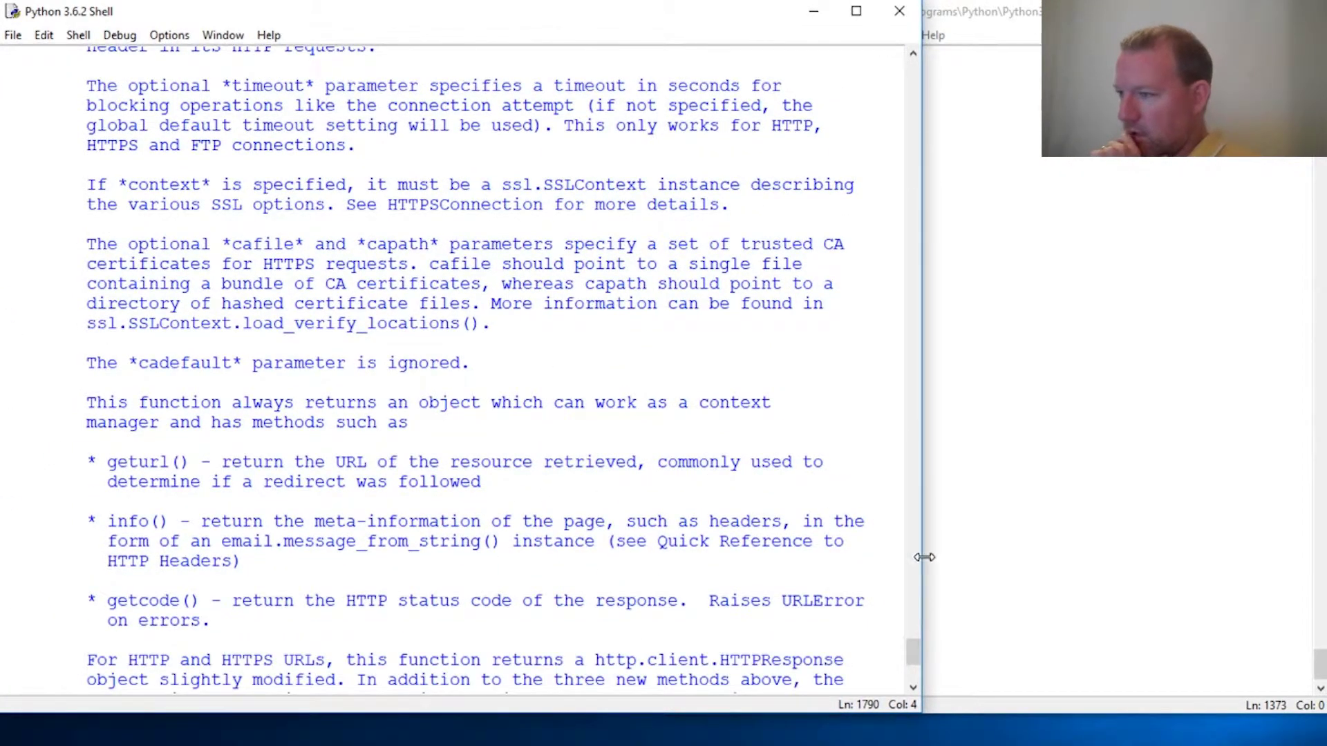
scroll(681, 487, up, 3)
scroll(680, 486, up, 7)
scroll(681, 488, up, 2)
mouse_move(912, 637)
mouse_down()
mouse_move(897, 73)
mouse_move(904, 203)
mouse_up()
scroll(622, 250, up, 5)
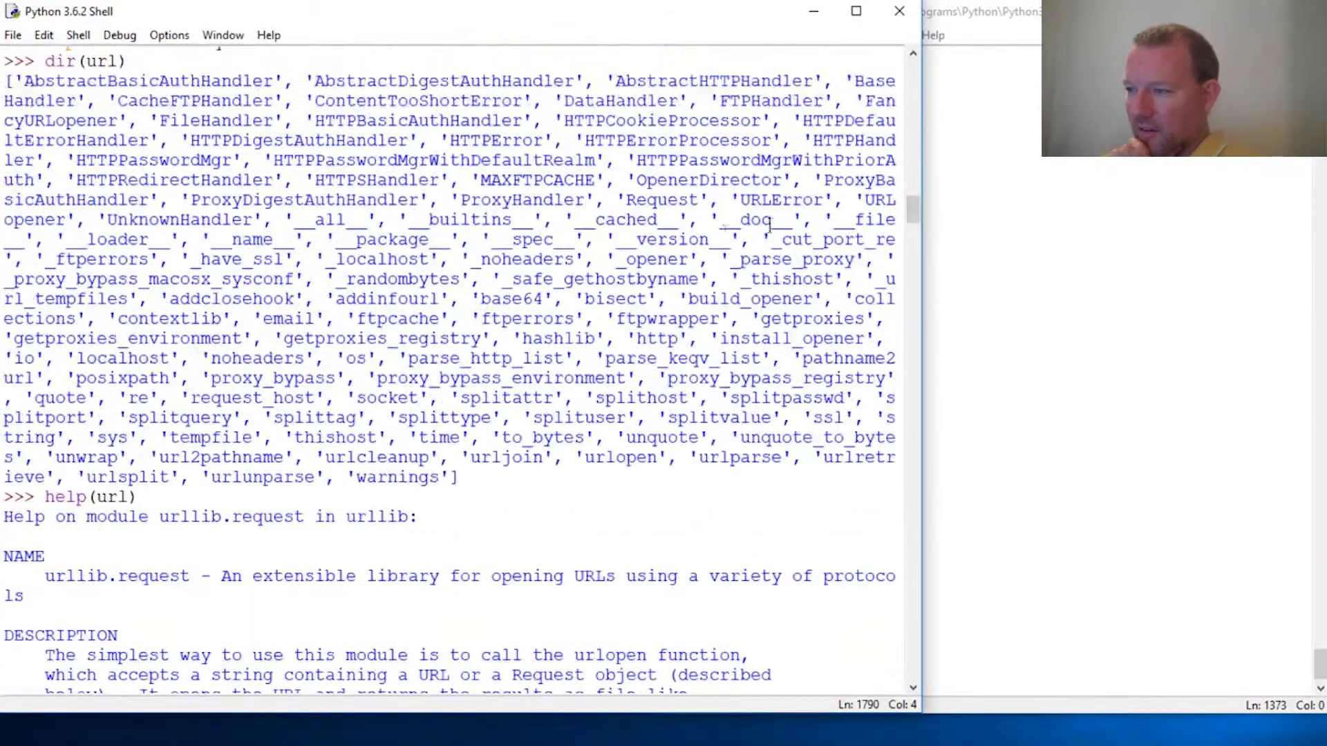
scroll(623, 247, up, 3)
scroll(412, 321, up, 2)
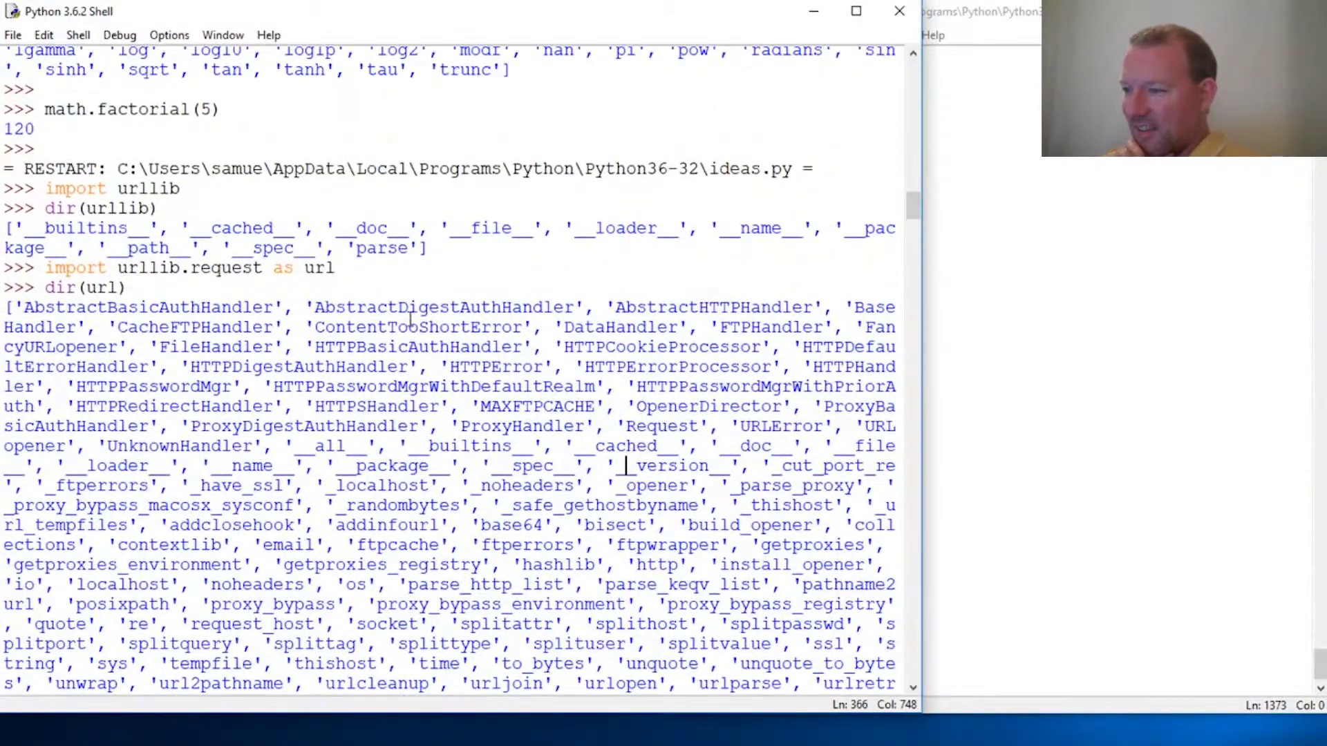
scroll(404, 332, down, 2)
scroll(402, 337, down, 2)
scroll(399, 342, down, 4)
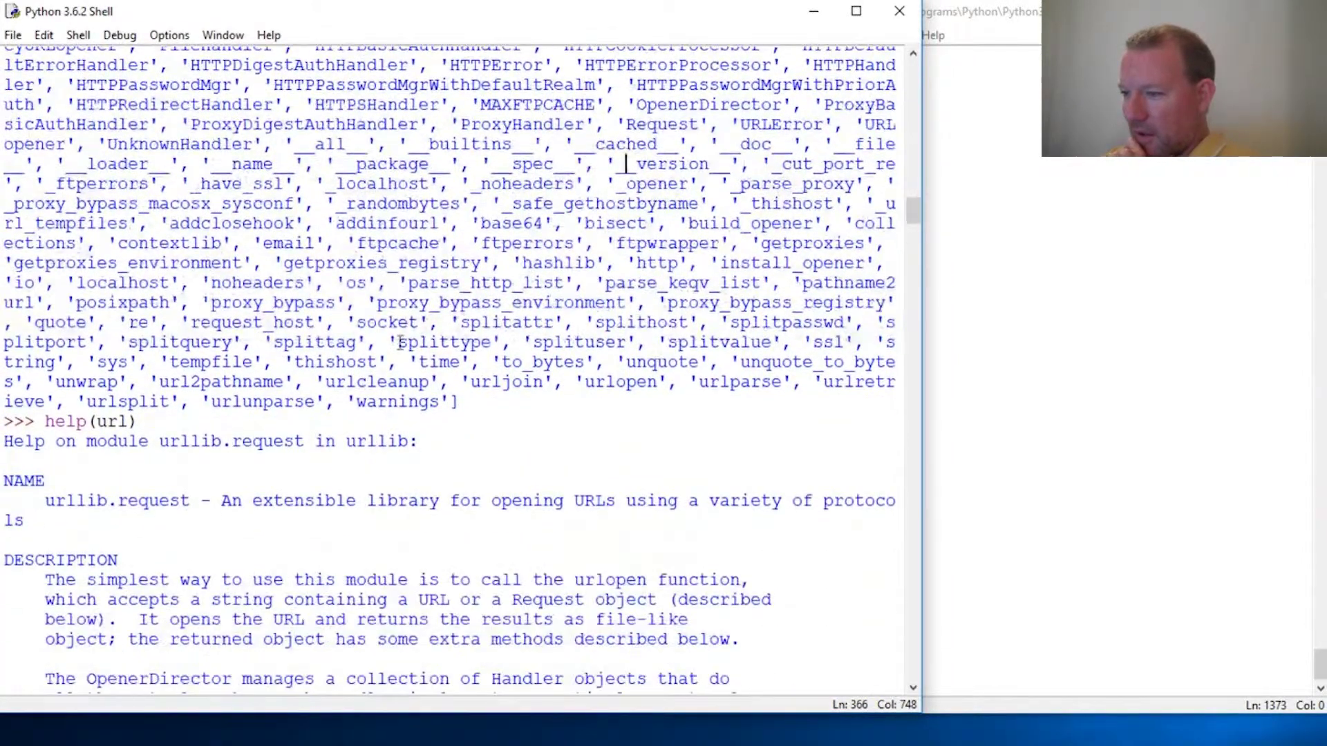
Read down the urllib.request help to the HTTPBasicAuthHandler and build_opener usage example
click(77, 501)
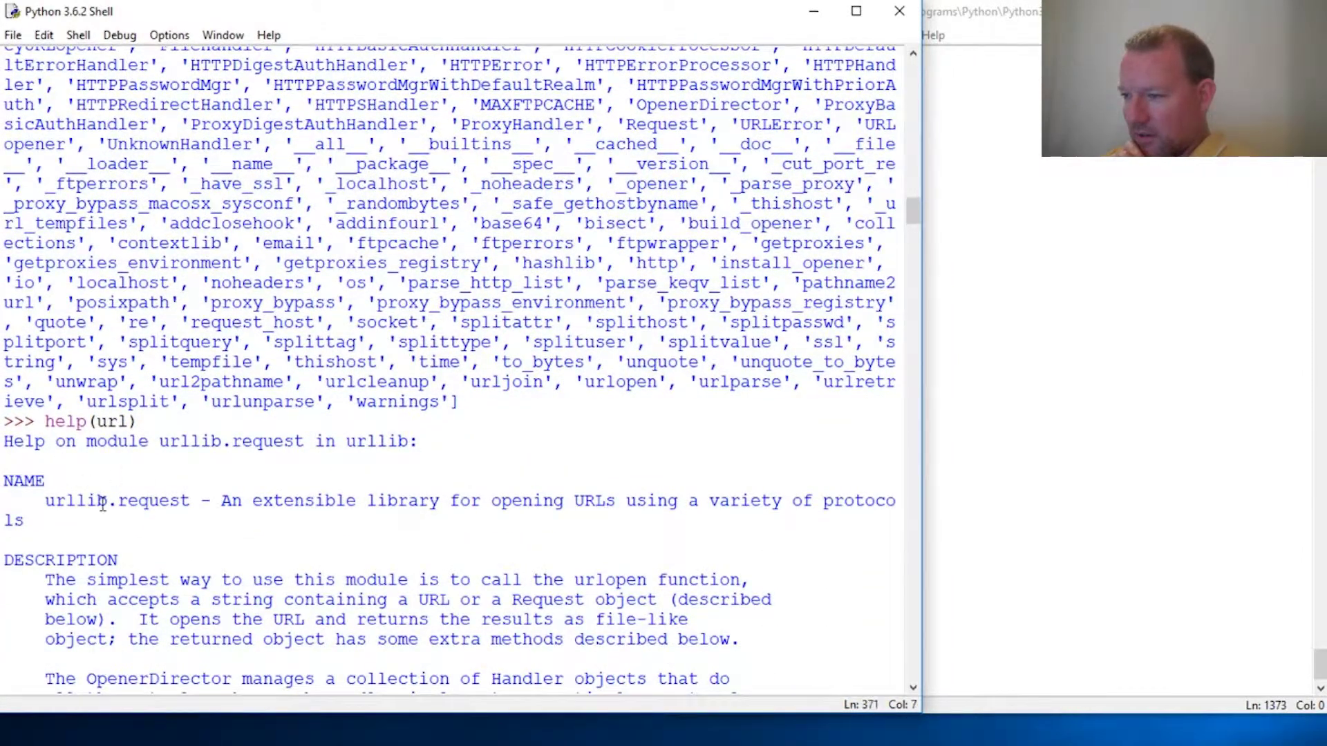
scroll(197, 451, down, 2)
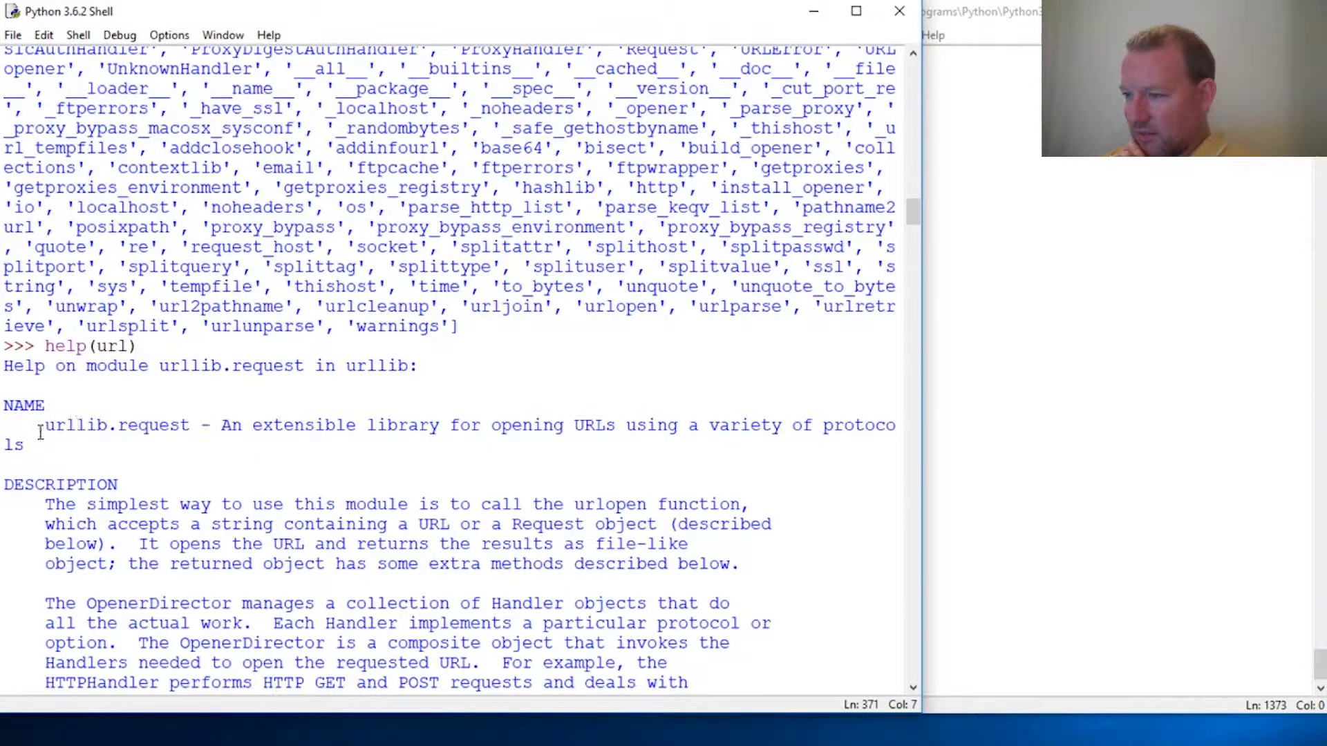
drag(39, 433, 192, 434)
click(179, 472)
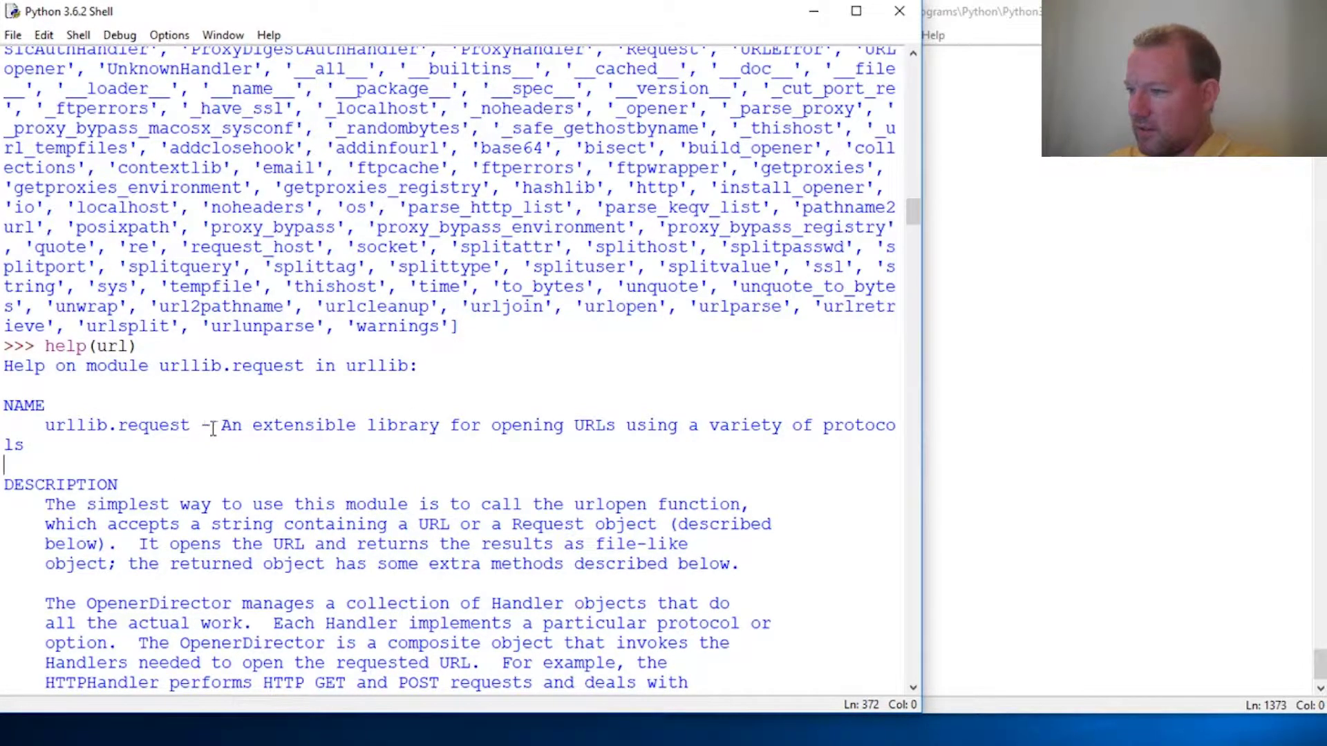
scroll(435, 420, up, 3)
scroll(426, 418, up, 1)
scroll(422, 416, up, 2)
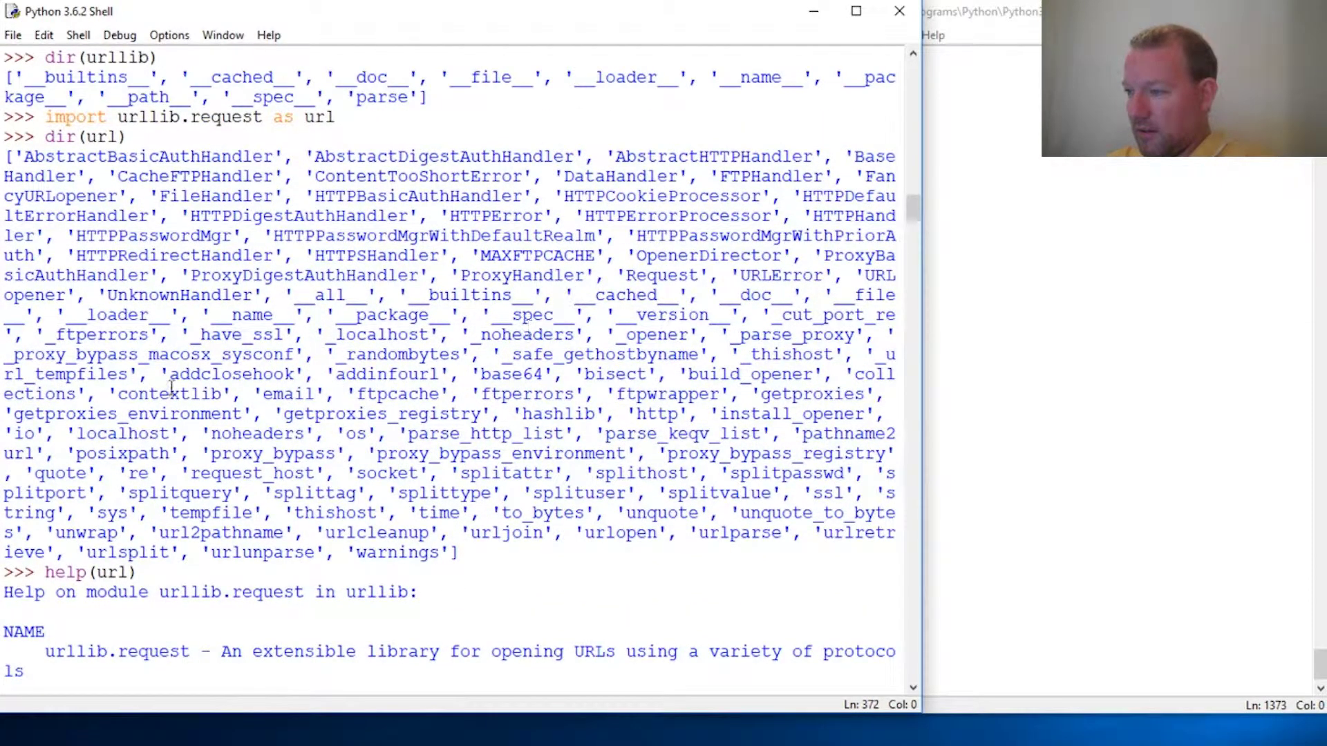
click(434, 553)
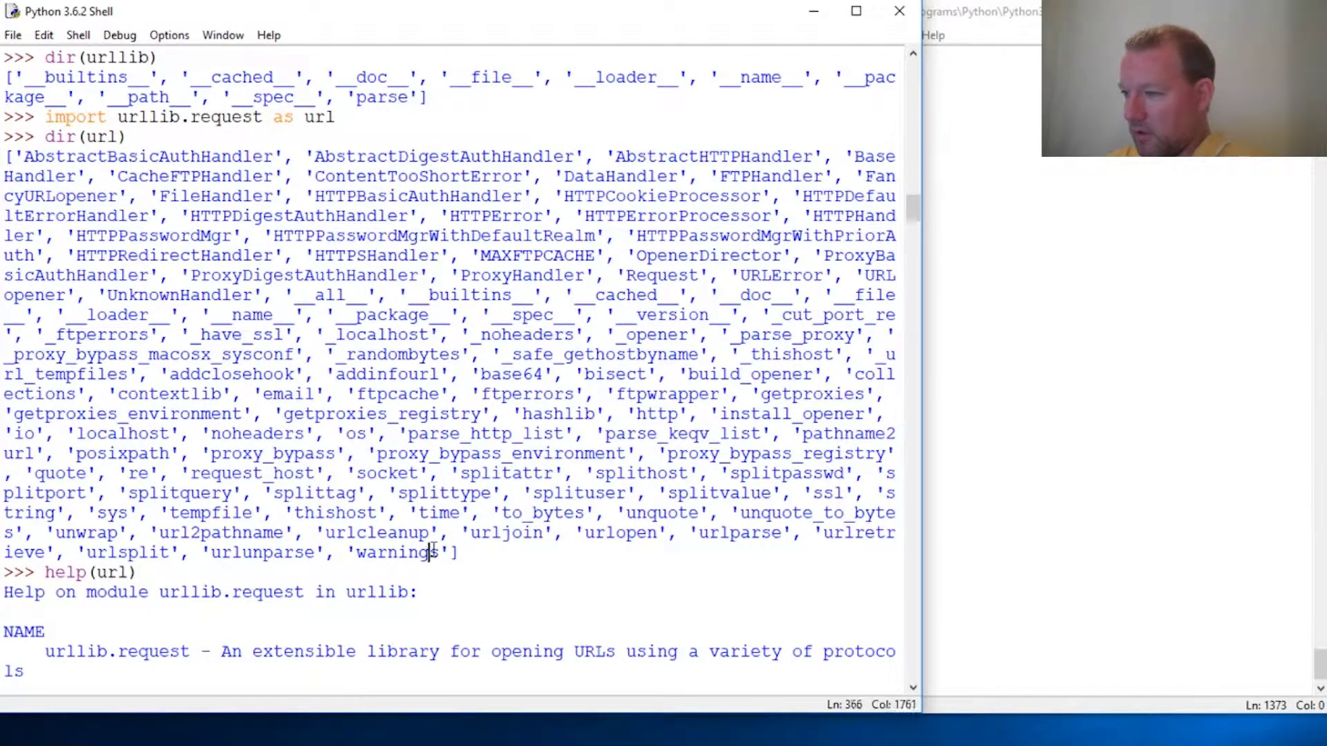
scroll(433, 552, down, 1)
scroll(404, 519, down, 3)
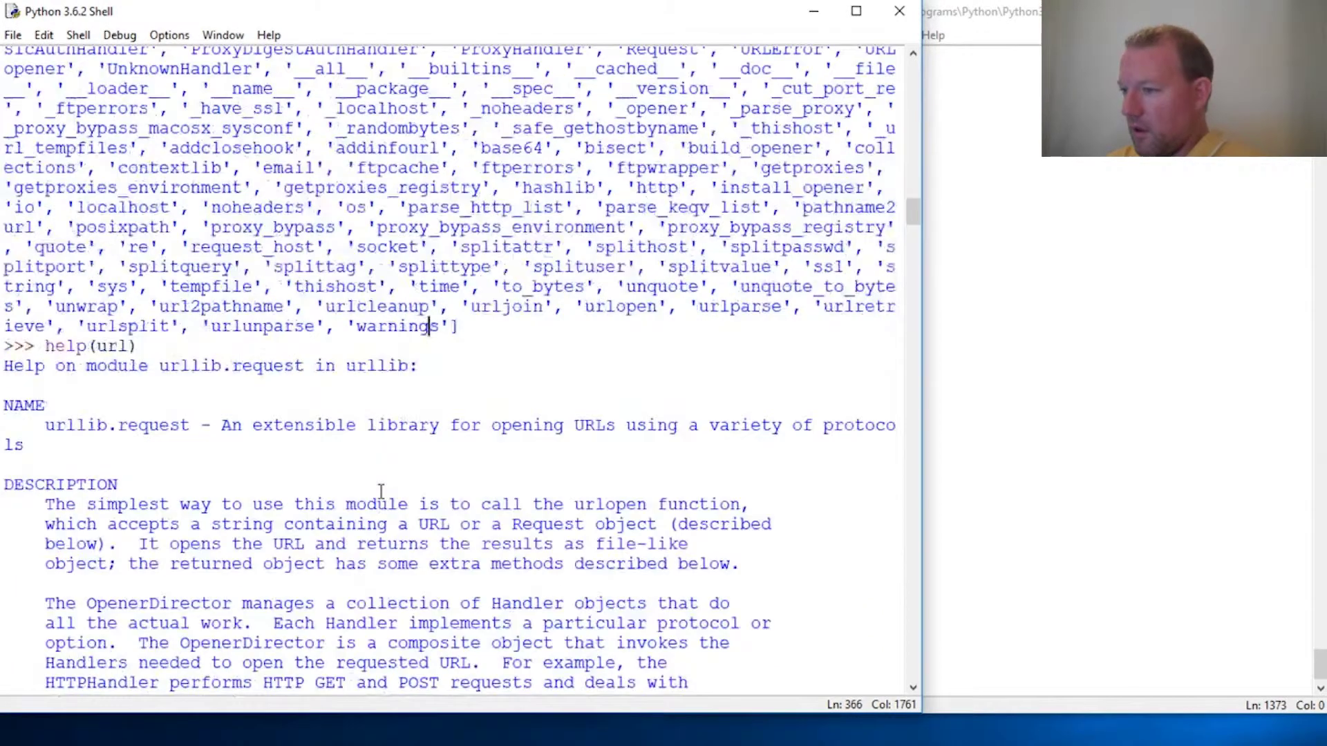
scroll(383, 493, down, 2)
scroll(382, 491, down, 2)
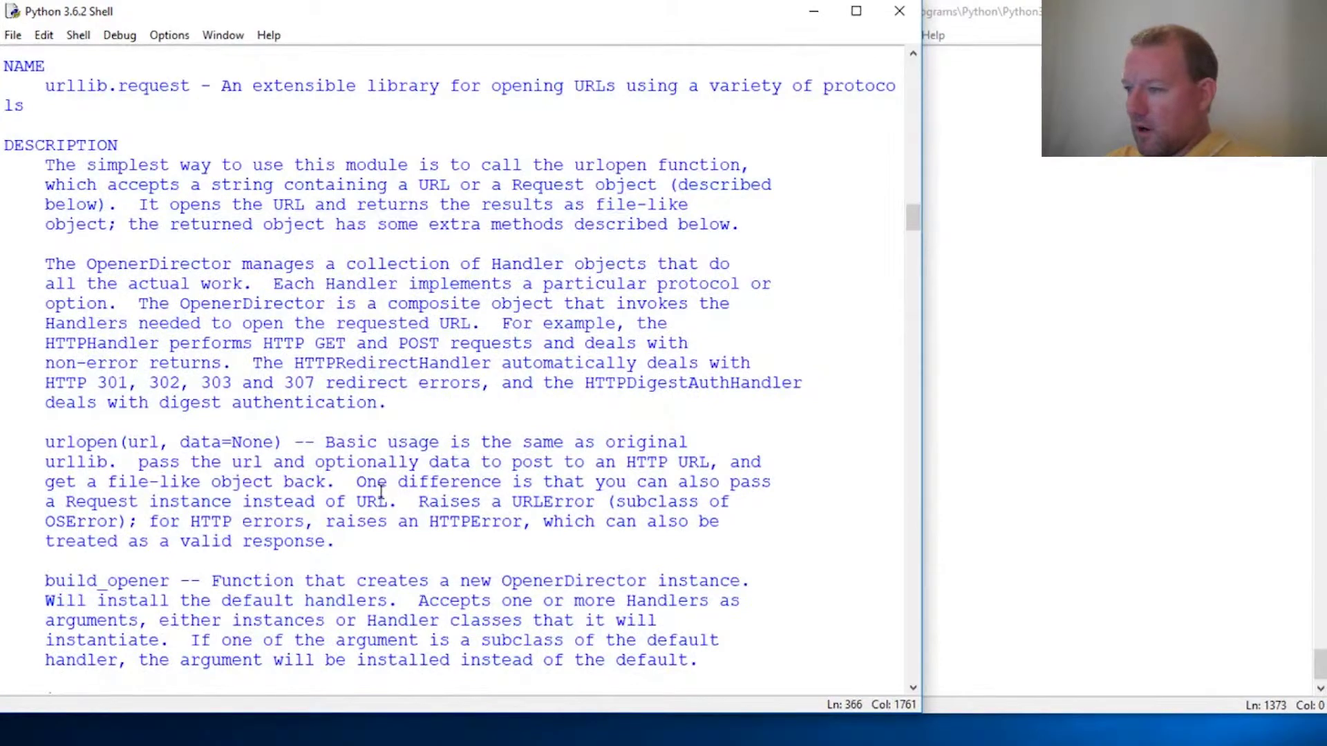
scroll(382, 493, down, 1)
scroll(382, 493, down, 2)
scroll(381, 493, down, 1)
scroll(381, 494, down, 1)
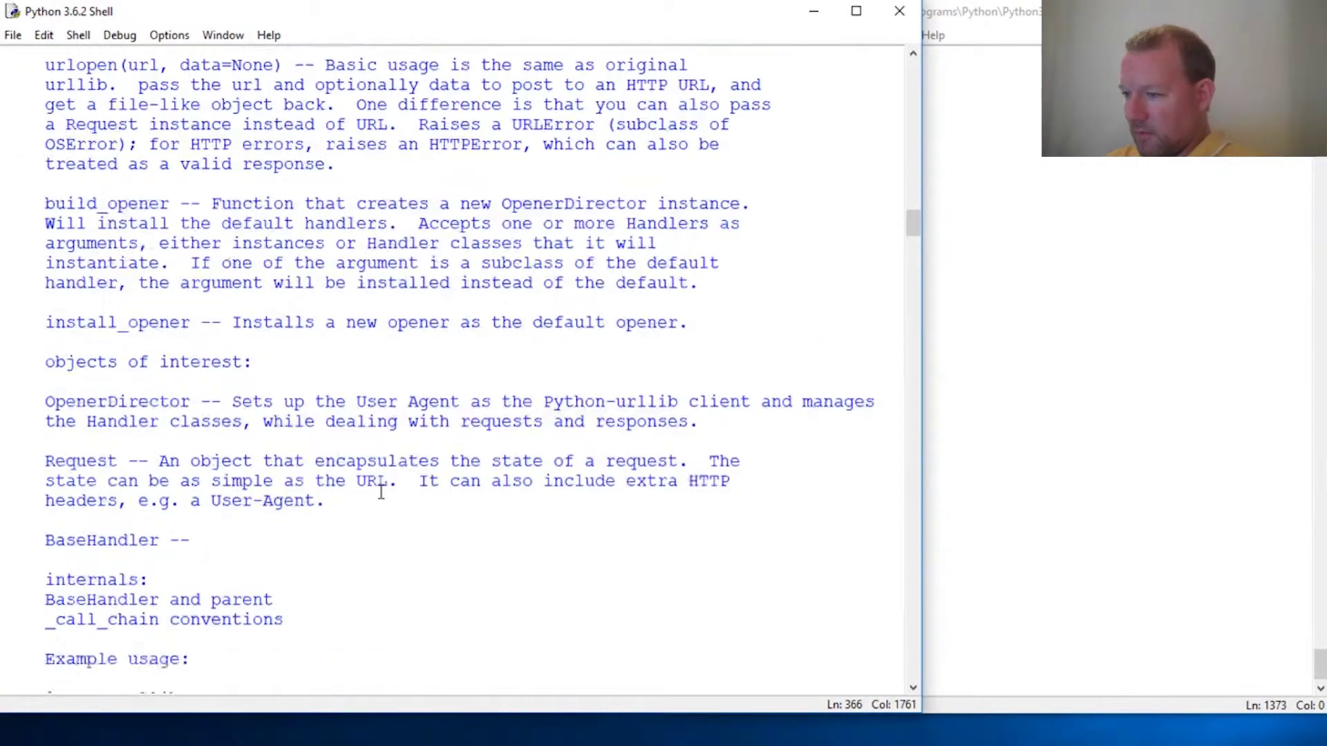
scroll(380, 494, down, 3)
scroll(381, 495, down, 1)
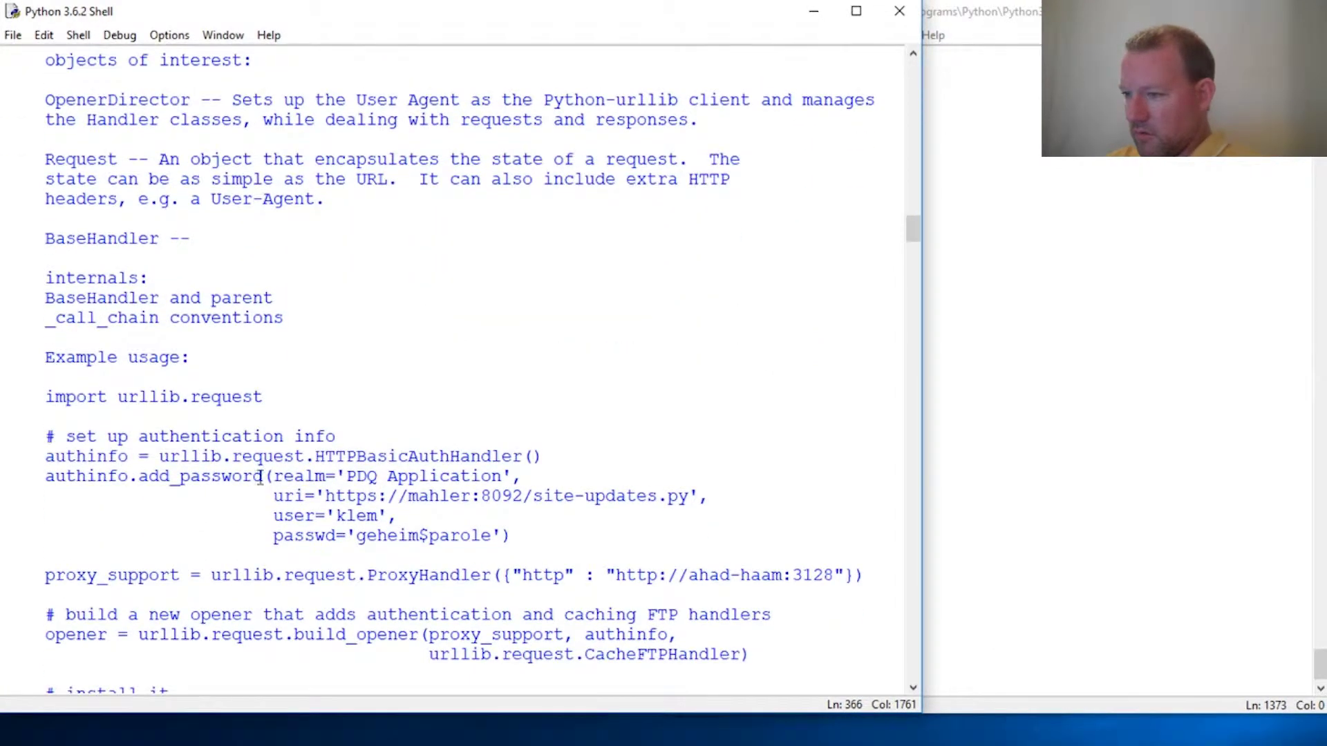
click(50, 401)
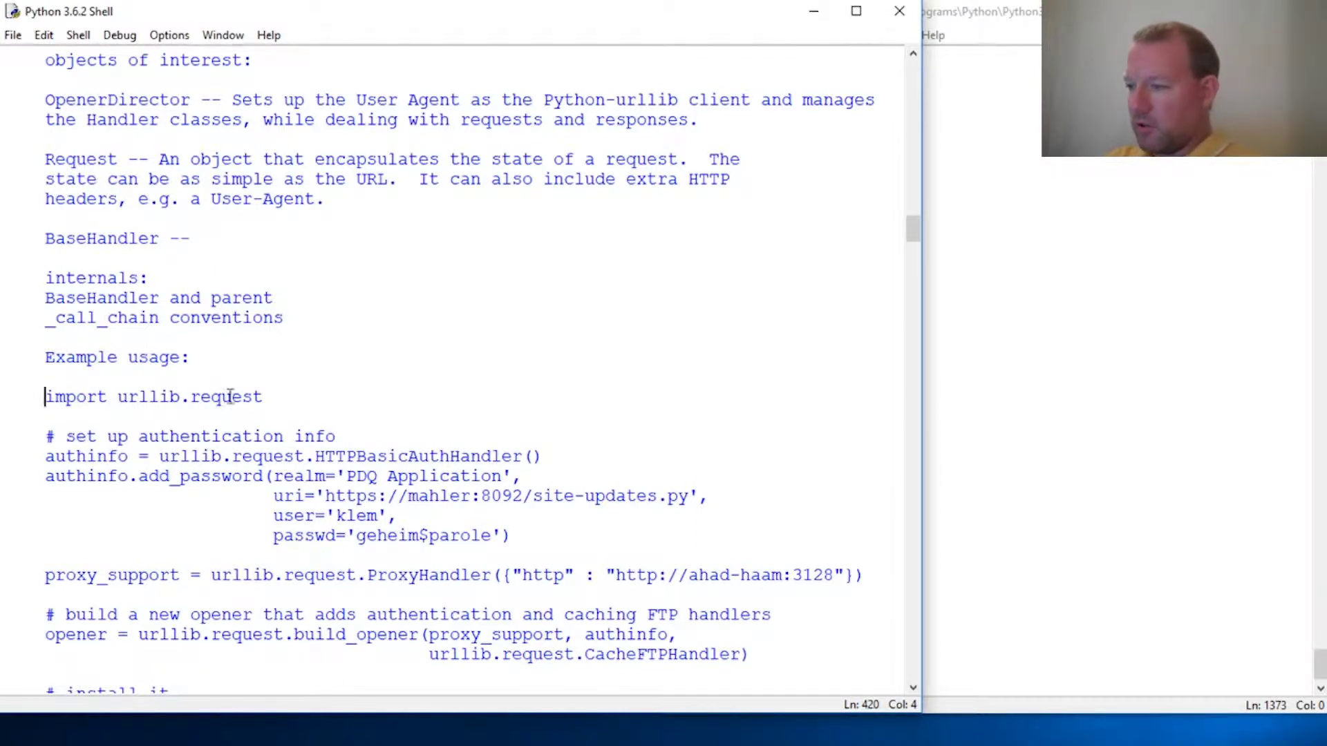
scroll(260, 394, down, 1)
scroll(280, 409, down, 1)
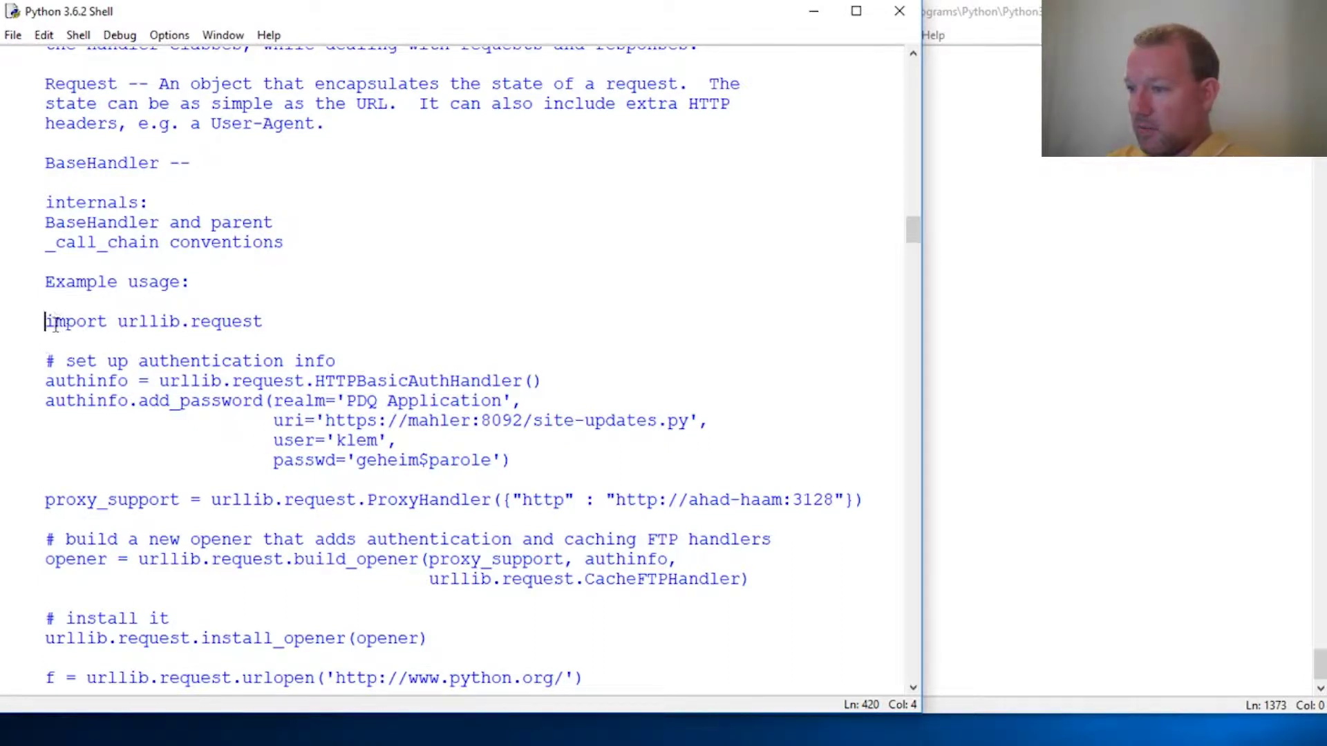
drag(46, 323, 266, 324)
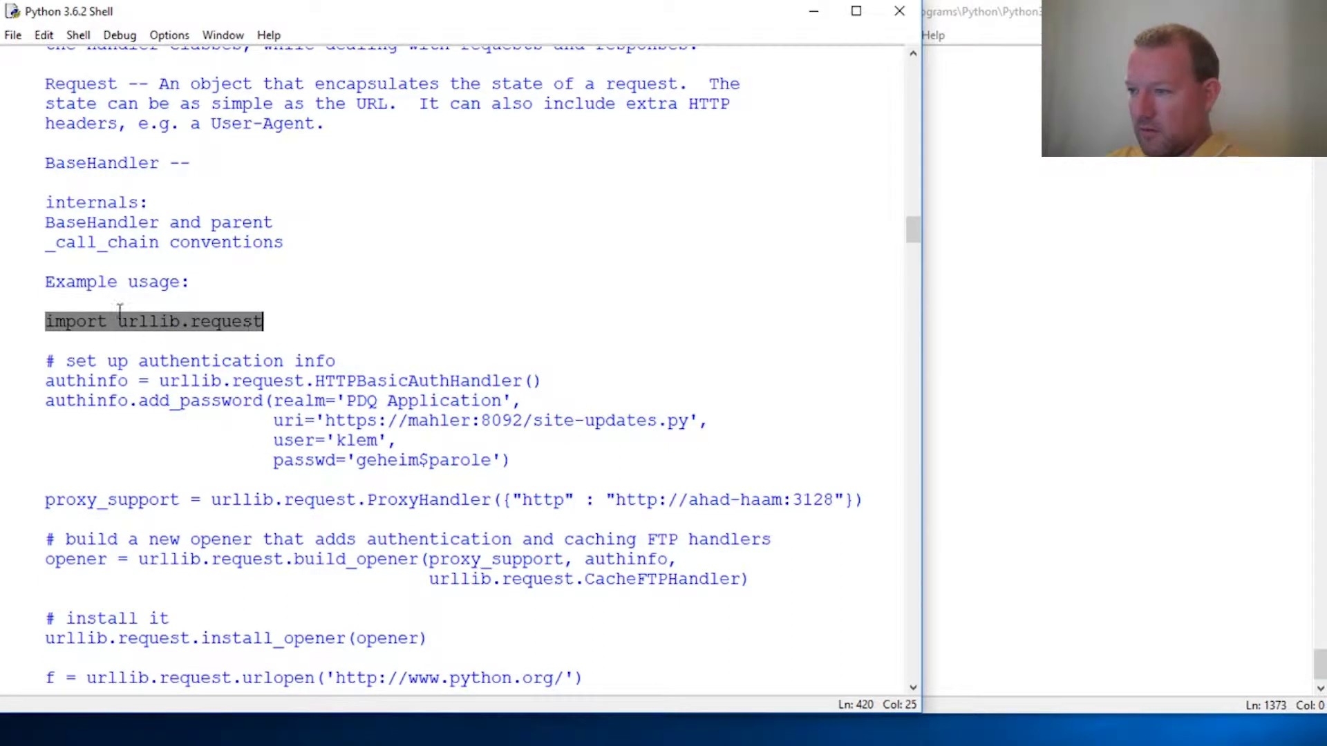
drag(44, 281, 171, 282)
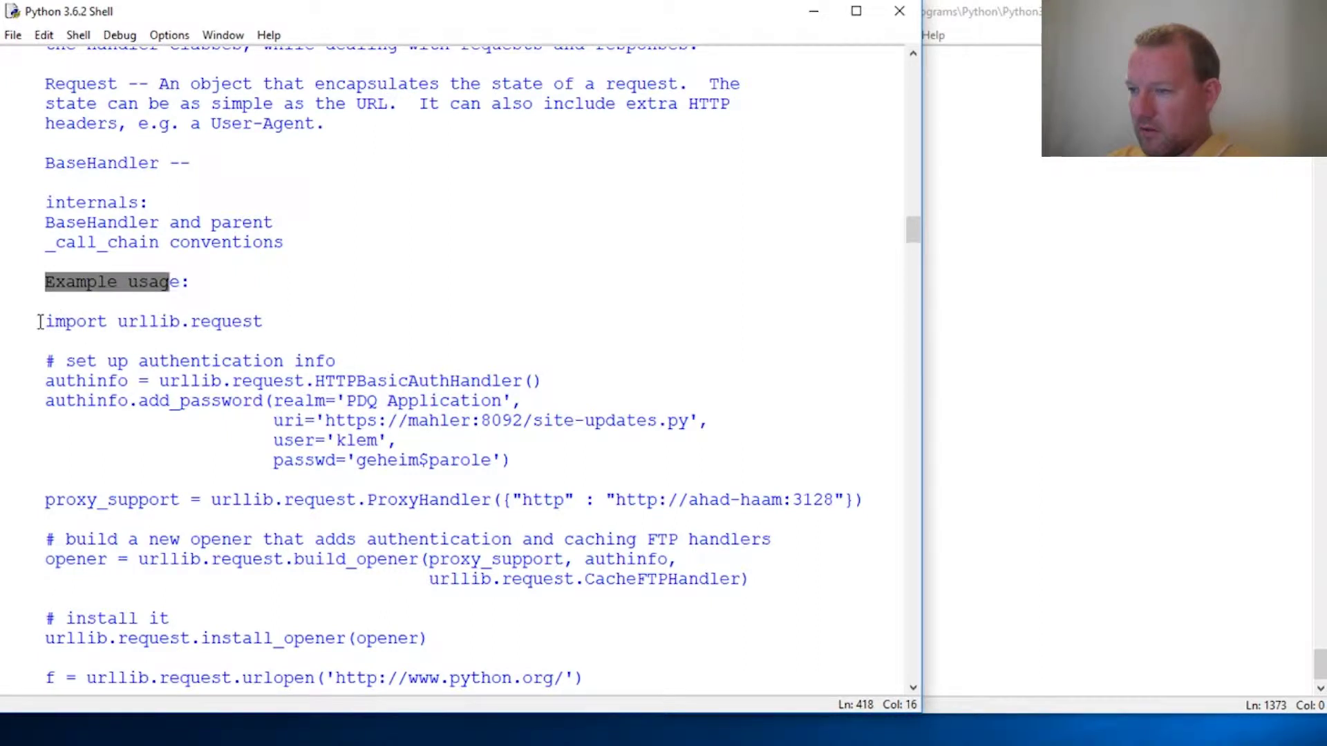
drag(39, 323, 265, 322)
click(282, 402)
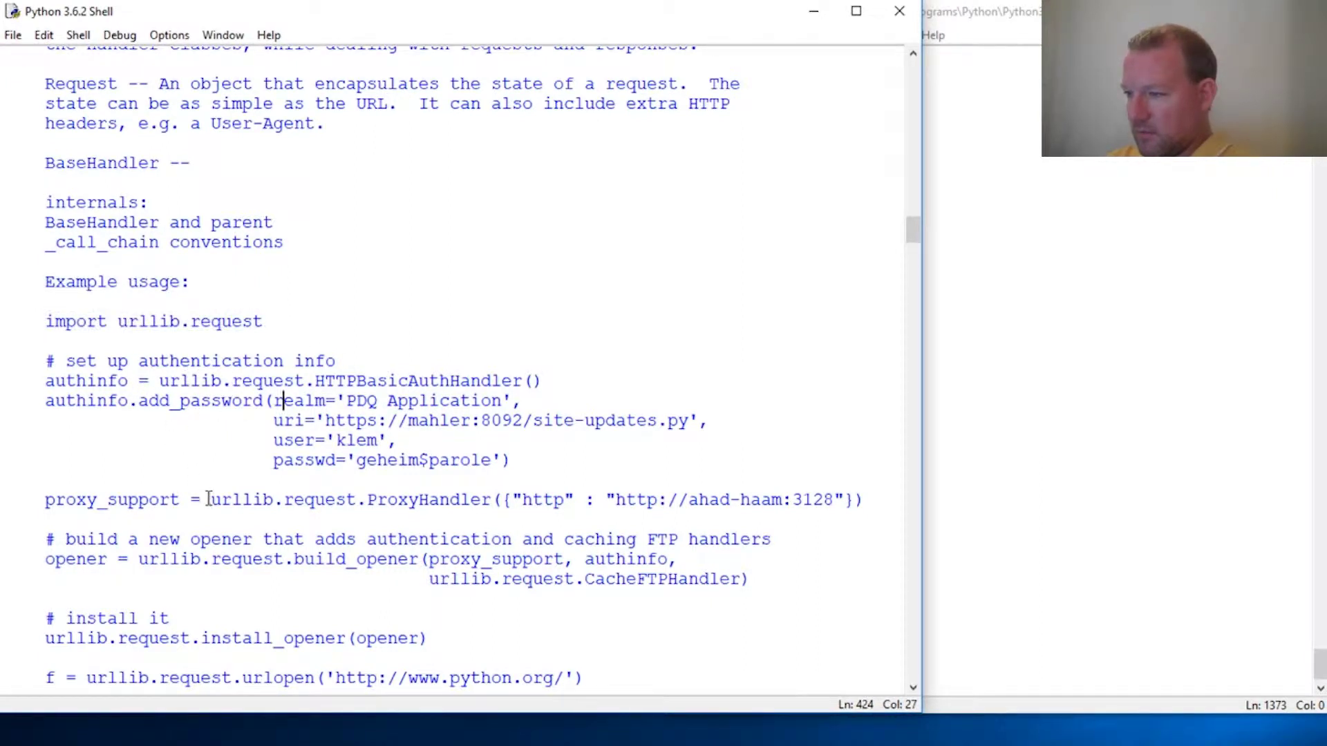
scroll(197, 542, down, 2)
scroll(207, 550, down, 3)
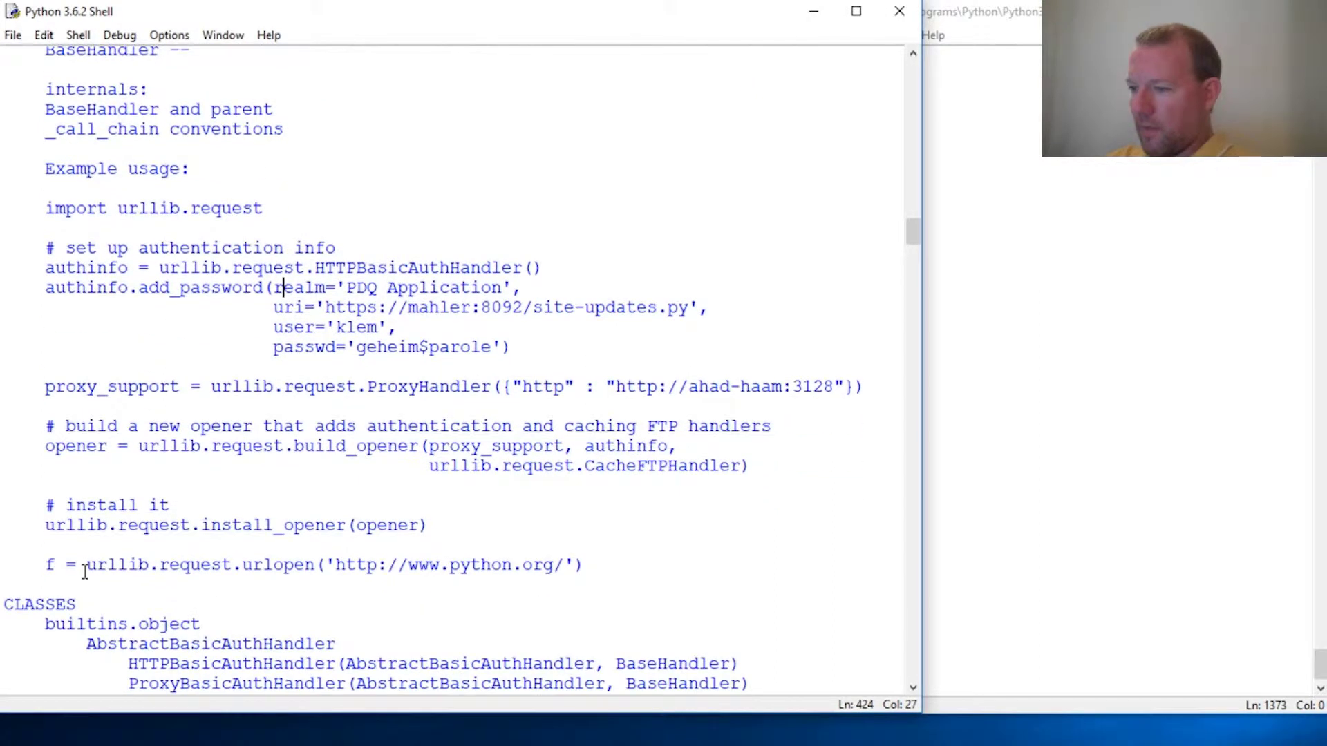
drag(87, 565, 337, 564)
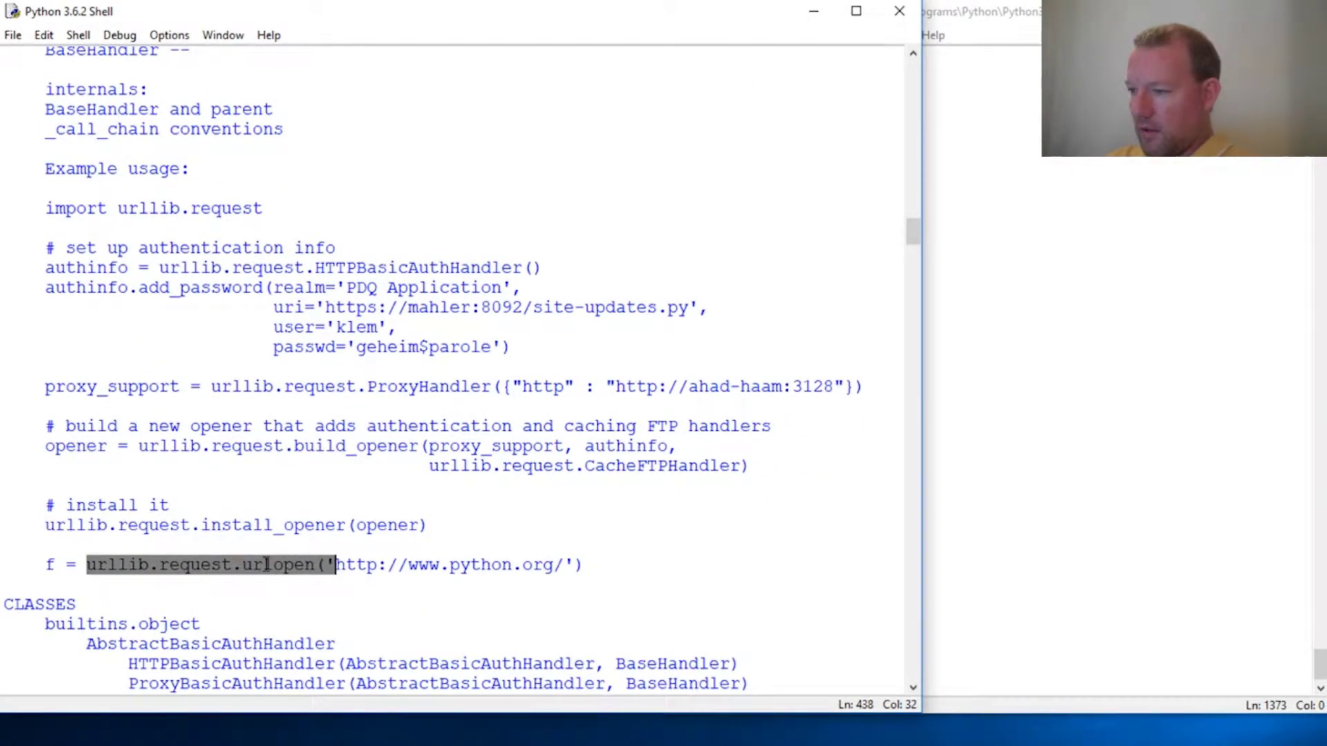
double_click(267, 564)
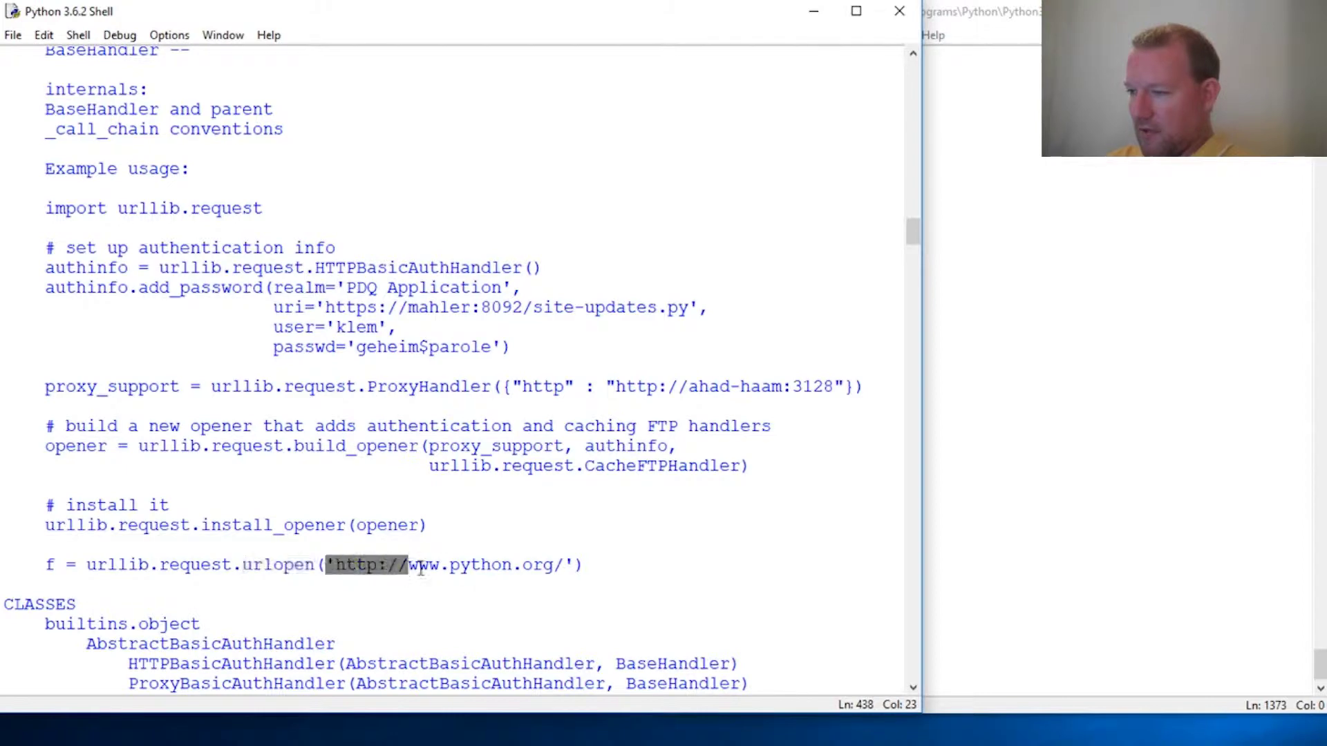
drag(327, 565, 574, 566)
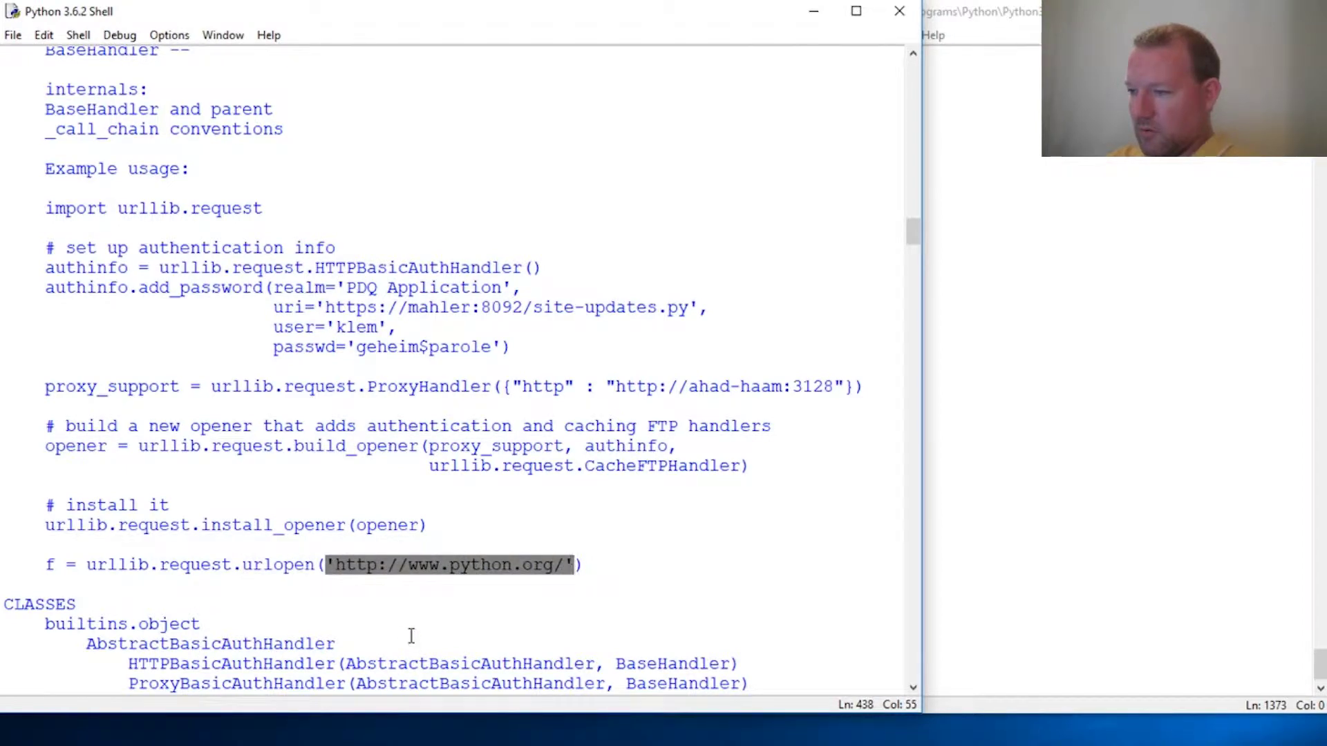
scroll(433, 561, down, 3)
scroll(432, 561, down, 2)
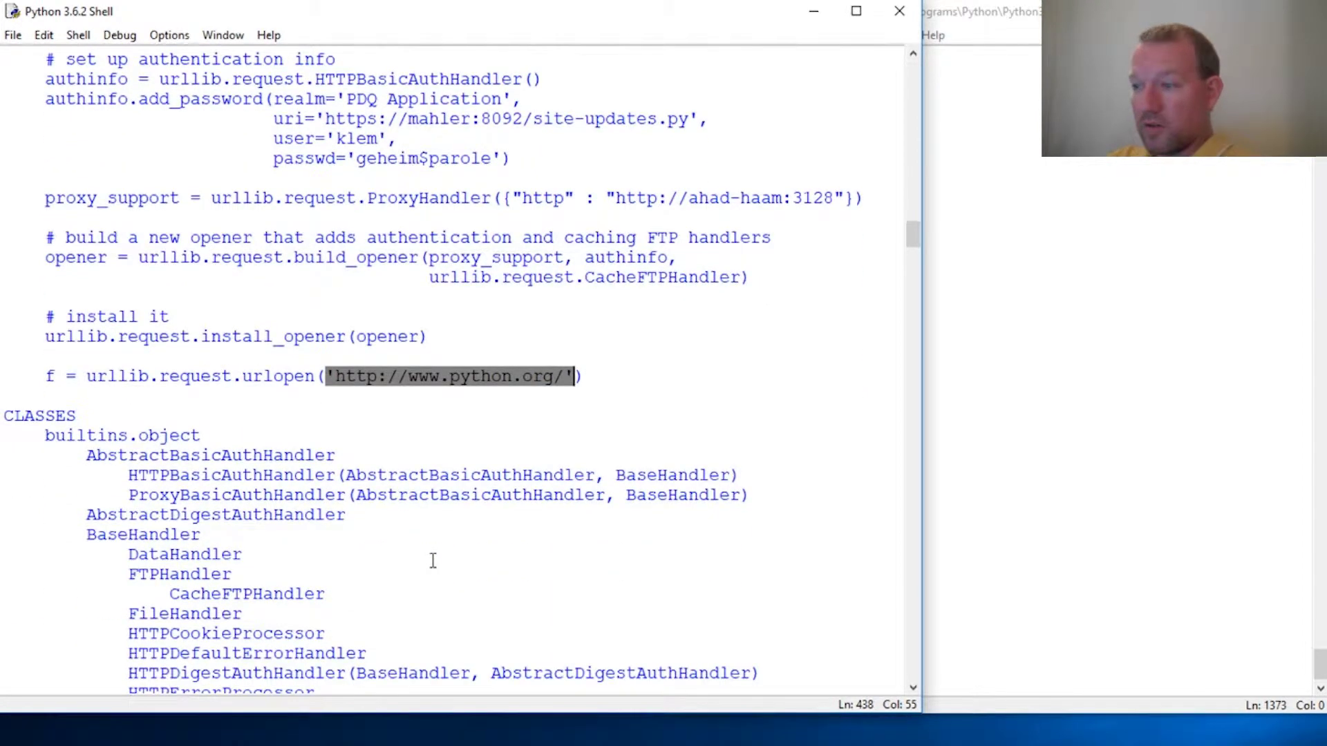
scroll(433, 540, down, 1)
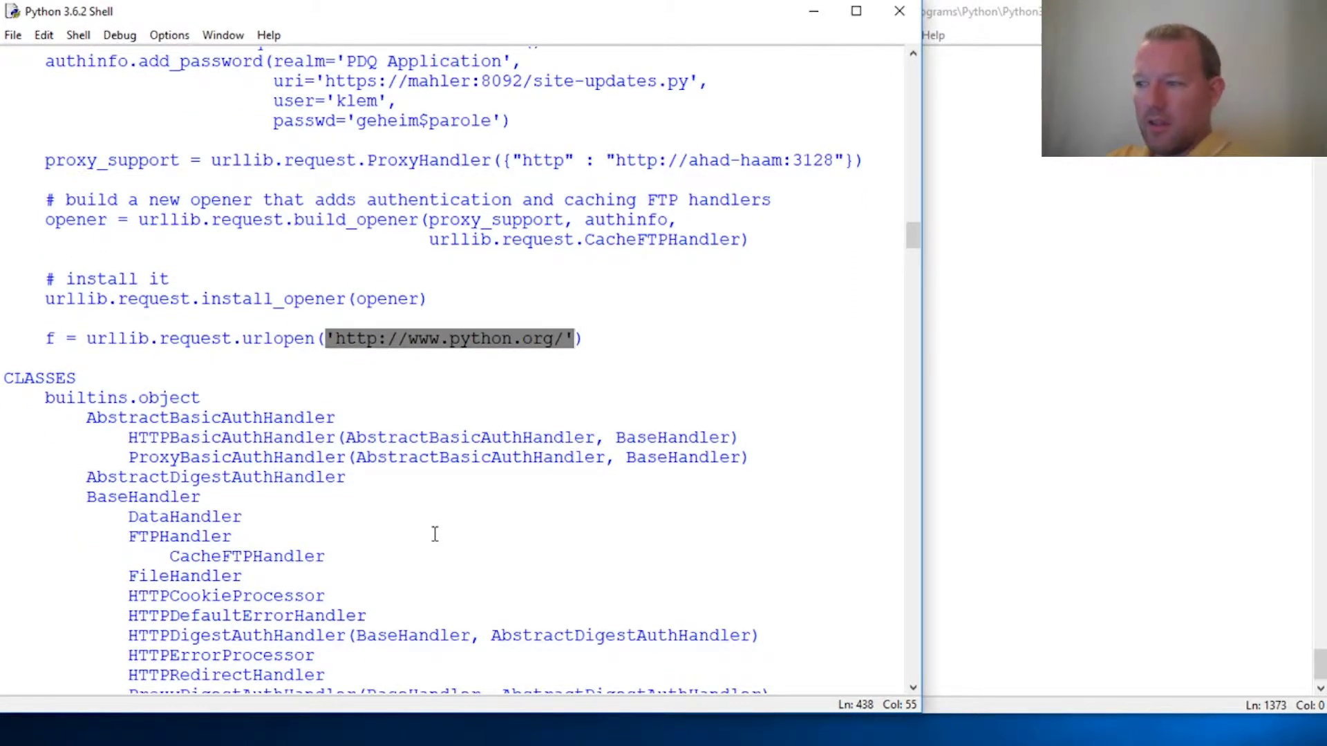
drag(243, 340, 590, 343)
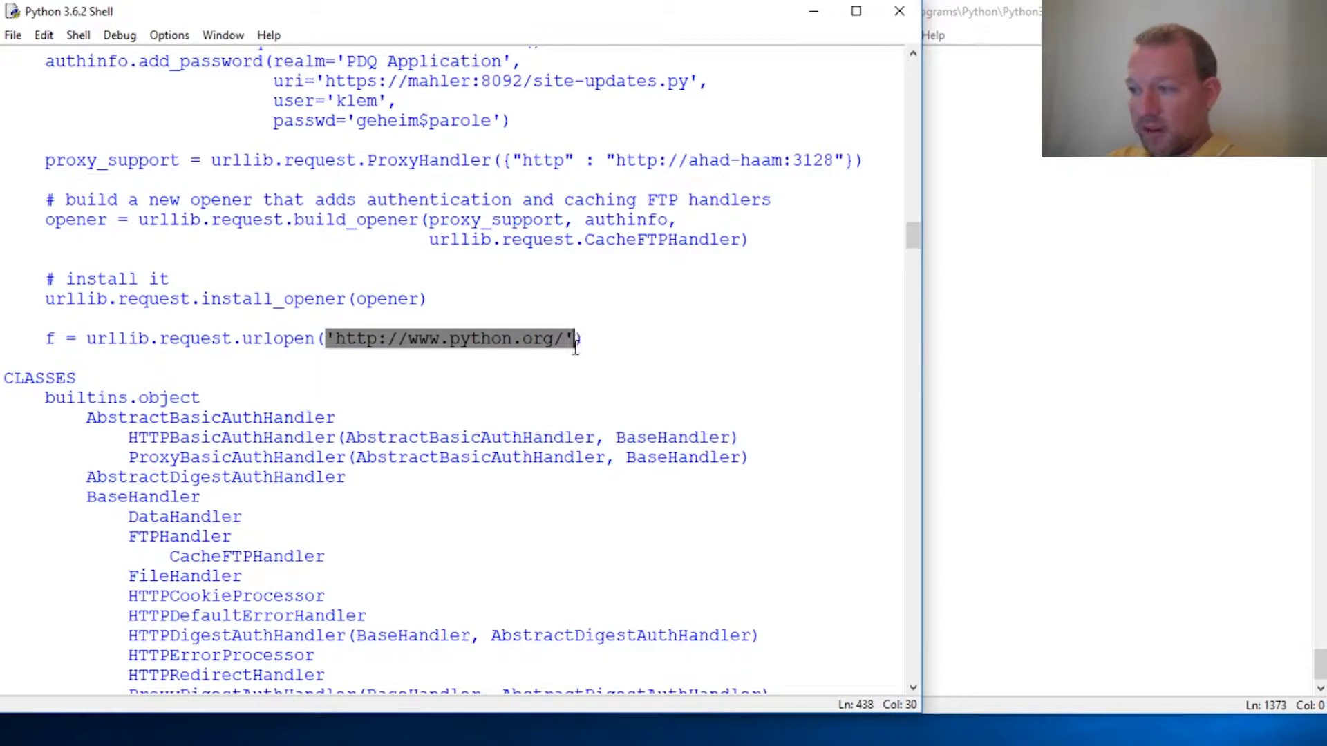
double_click(381, 419)
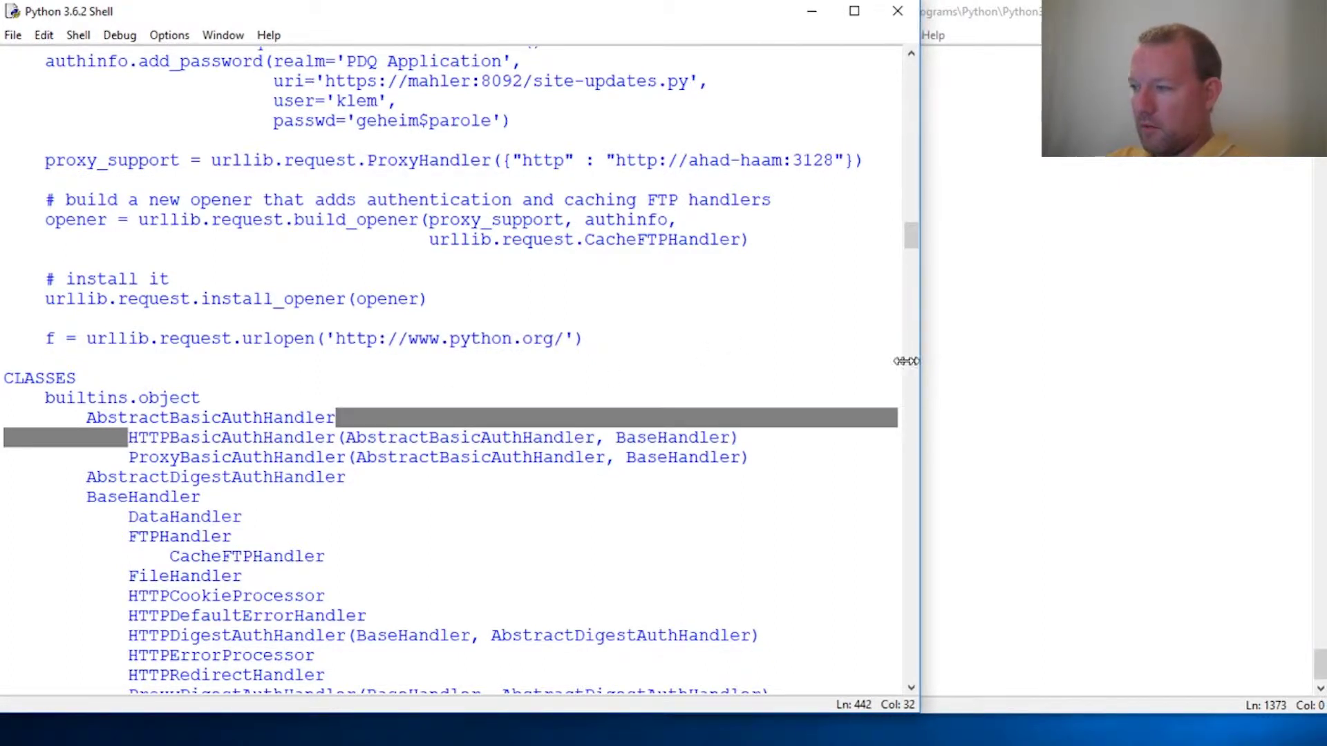
mouse_move(920, 362)
mouse_down()
mouse_move(636, 385)
mouse_move(665, 386)
mouse_up()
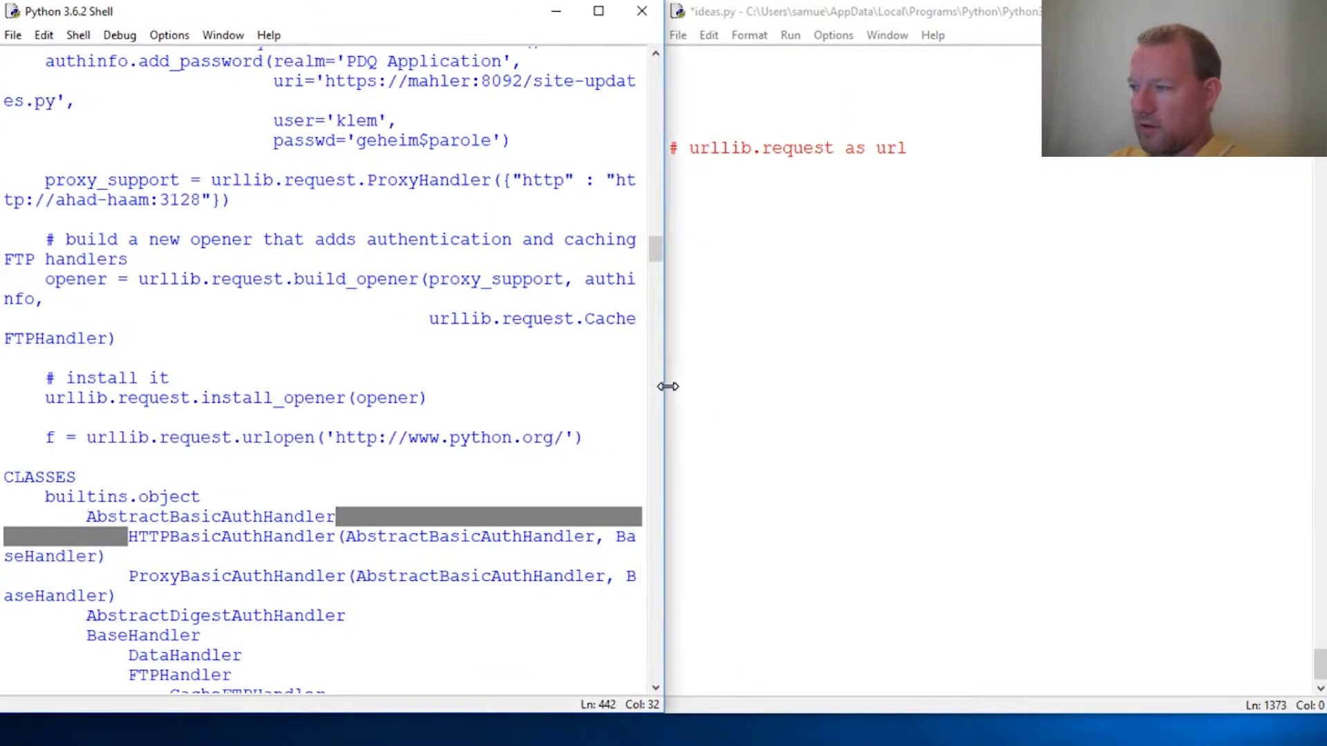
Set the shell beside ideas.py, scrolled to the help's end at a fresh prompt
click(712, 206)
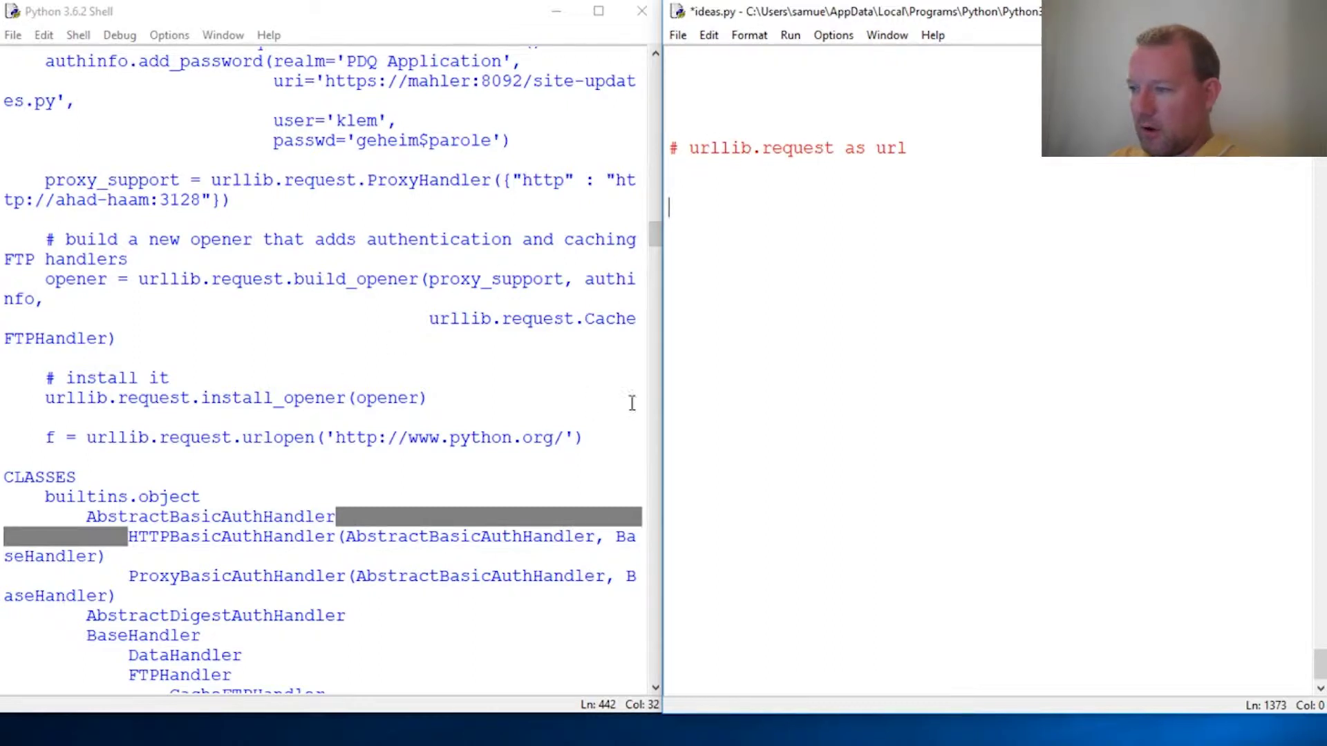
click(368, 469)
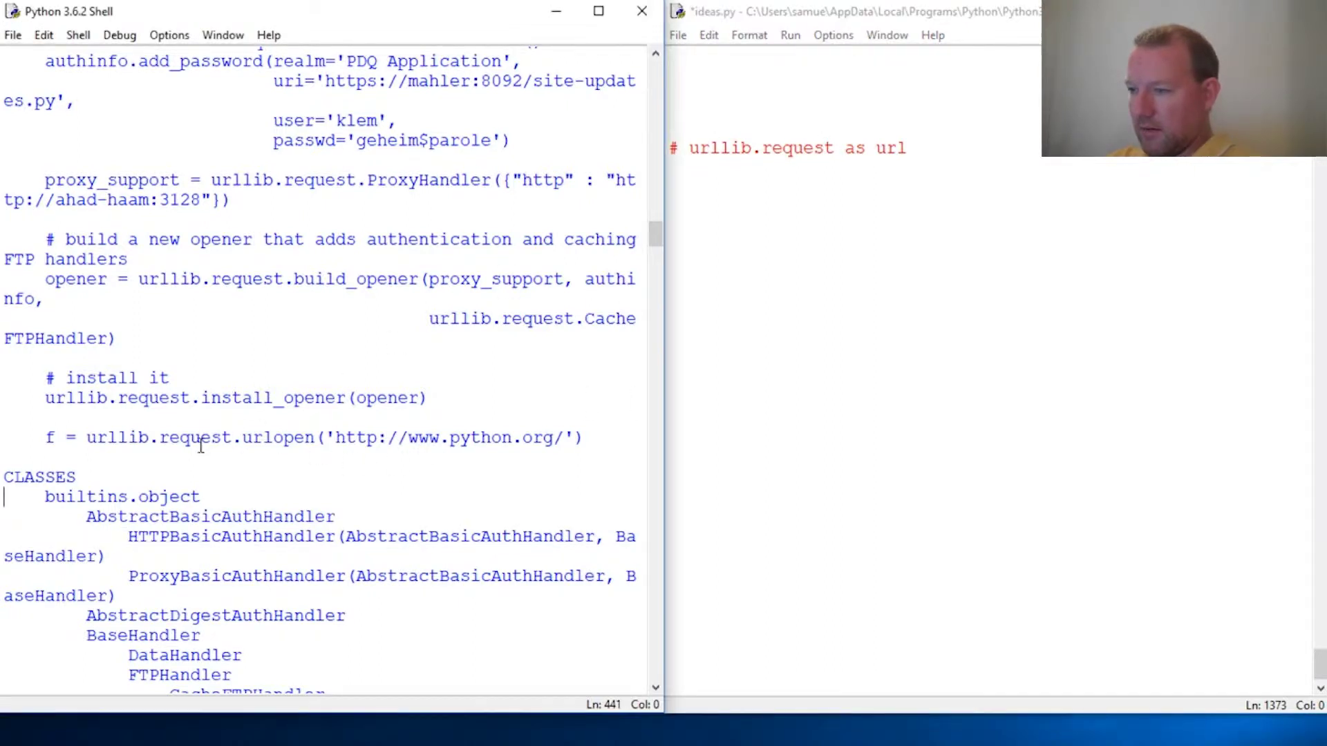
scroll(201, 444, up, 1)
drag(232, 475, 291, 479)
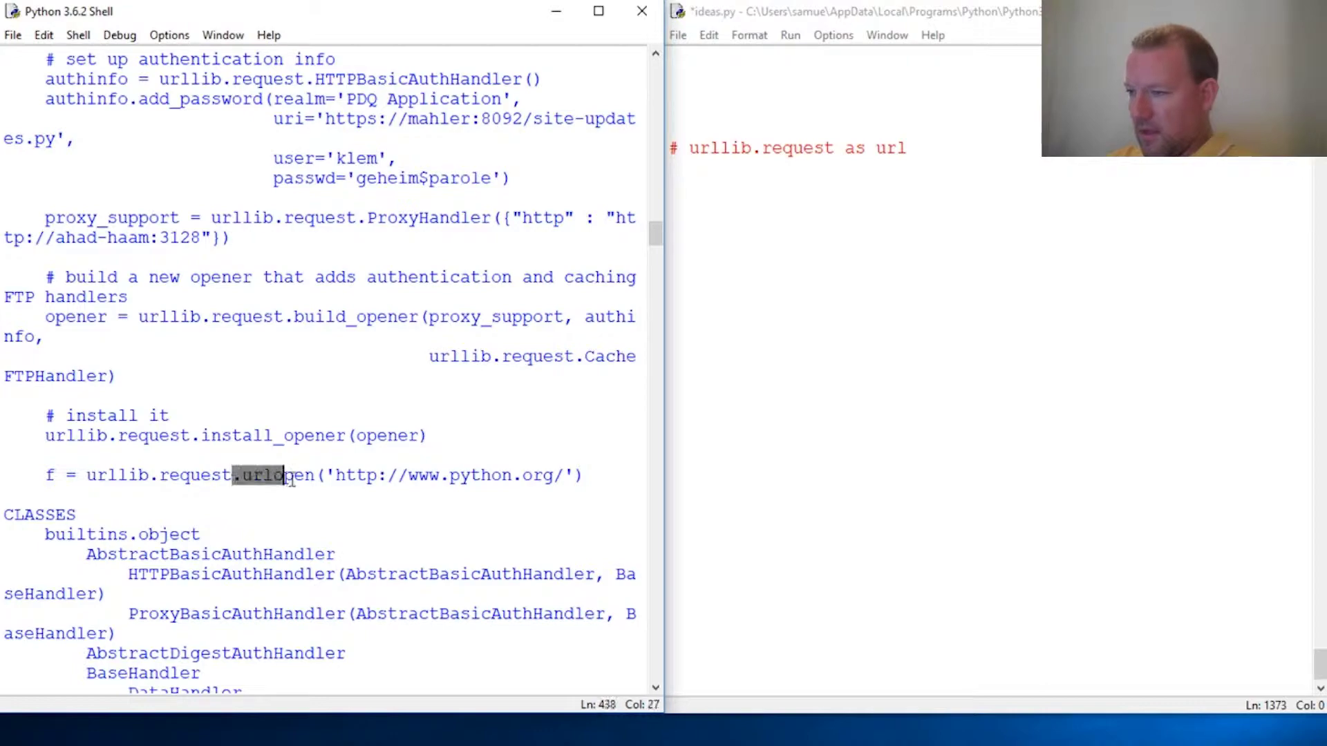
scroll(457, 429, down, 3)
drag(654, 248, 659, 307)
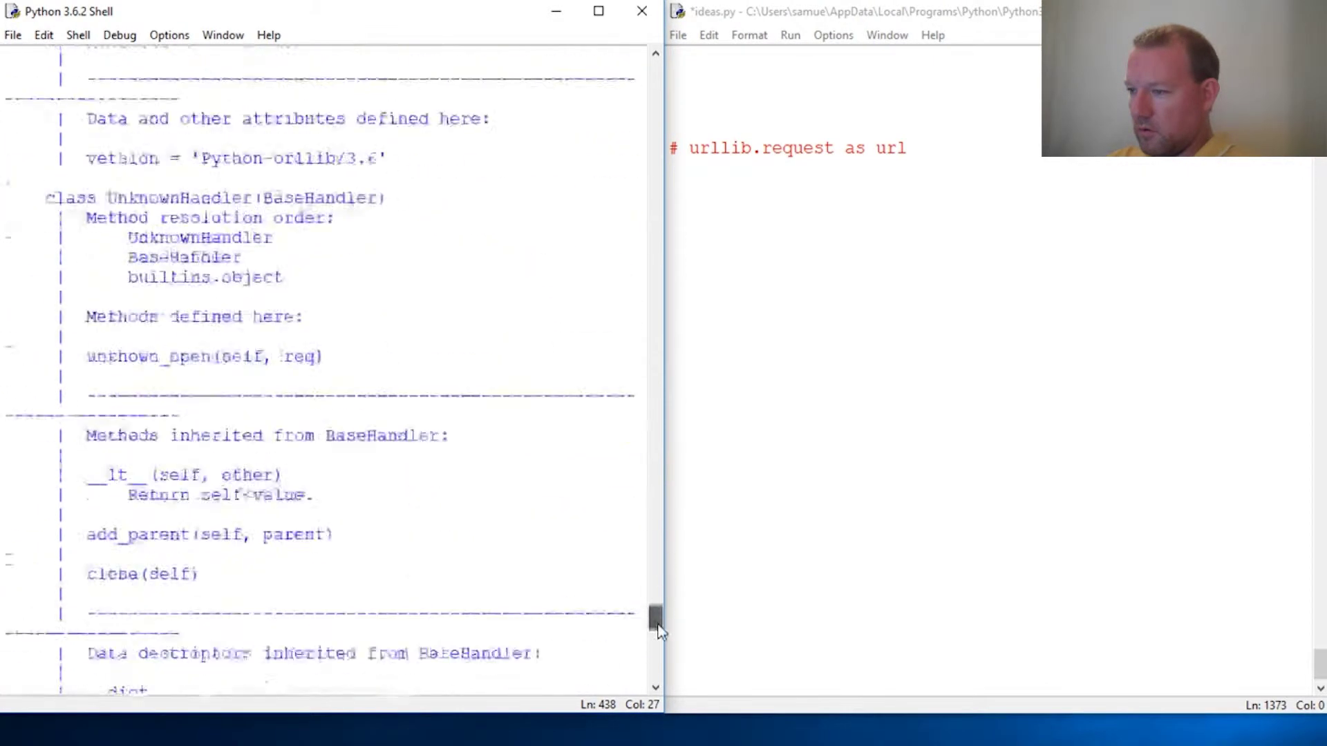
drag(657, 626, 666, 674)
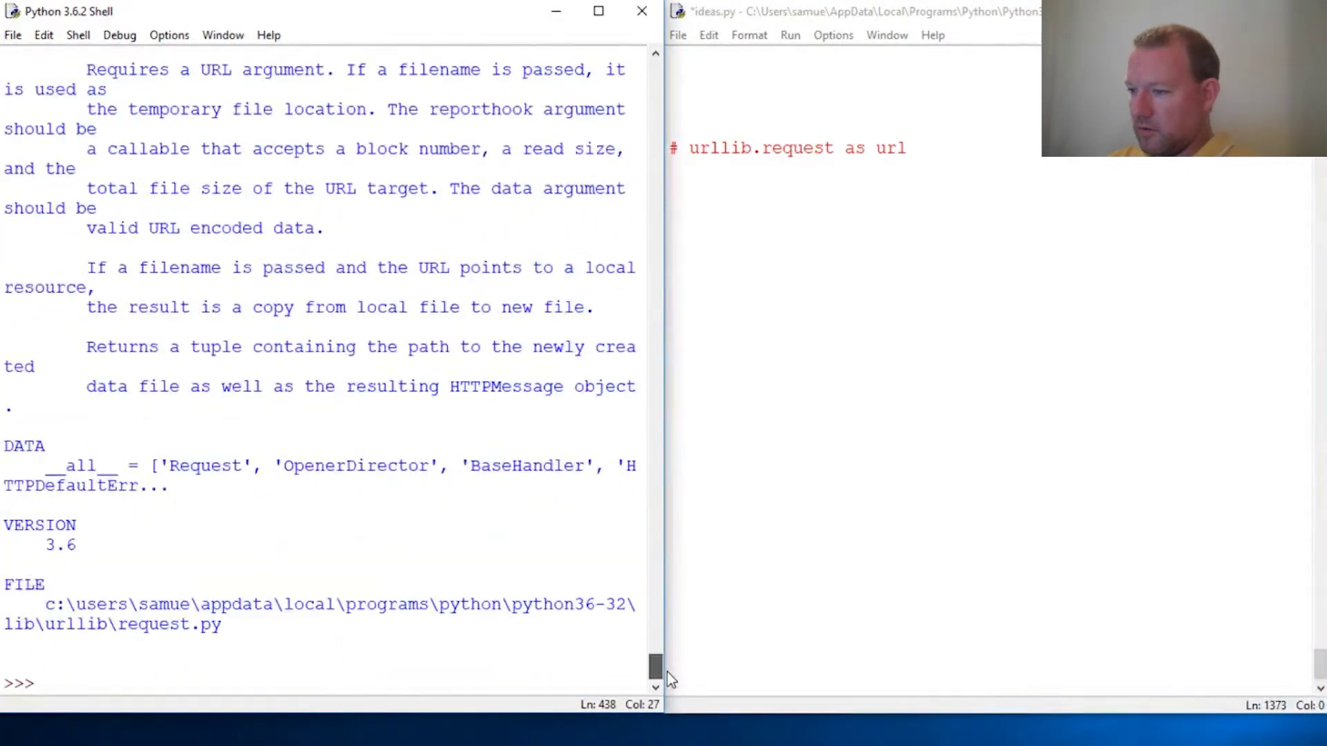
click(182, 677)
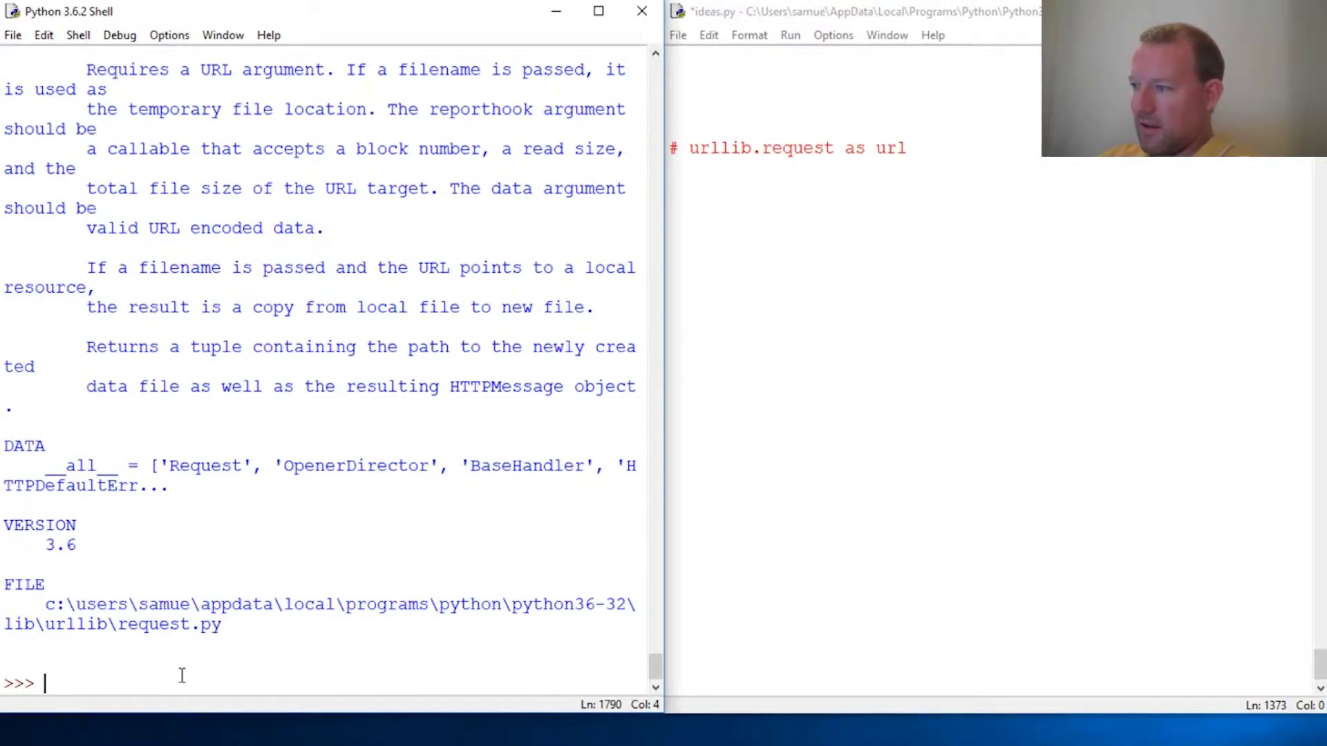
click(739, 209)
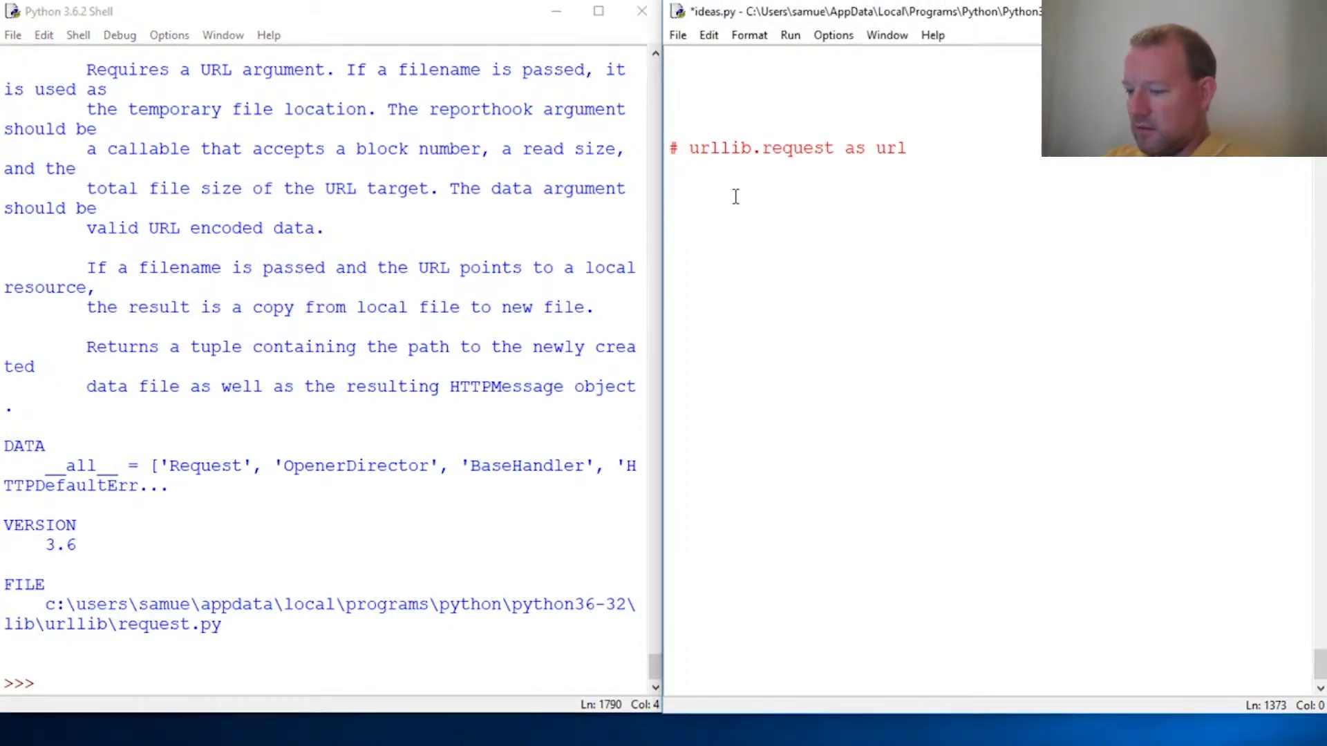
text(url)
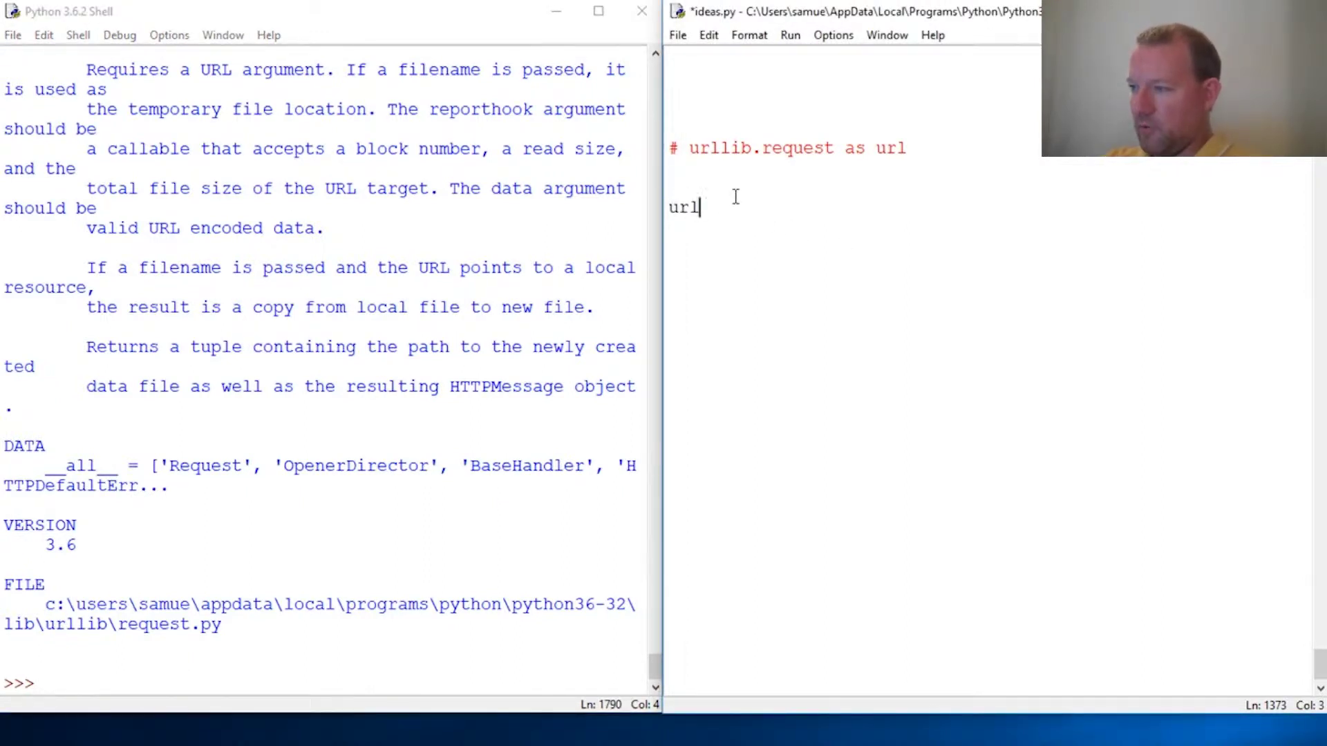
Write 'import urllib.request as url' under the comment in ideas.py, then add a blank line
key(BackSpace)
key(BackSpace)
key(BackSpace)
text(fr)
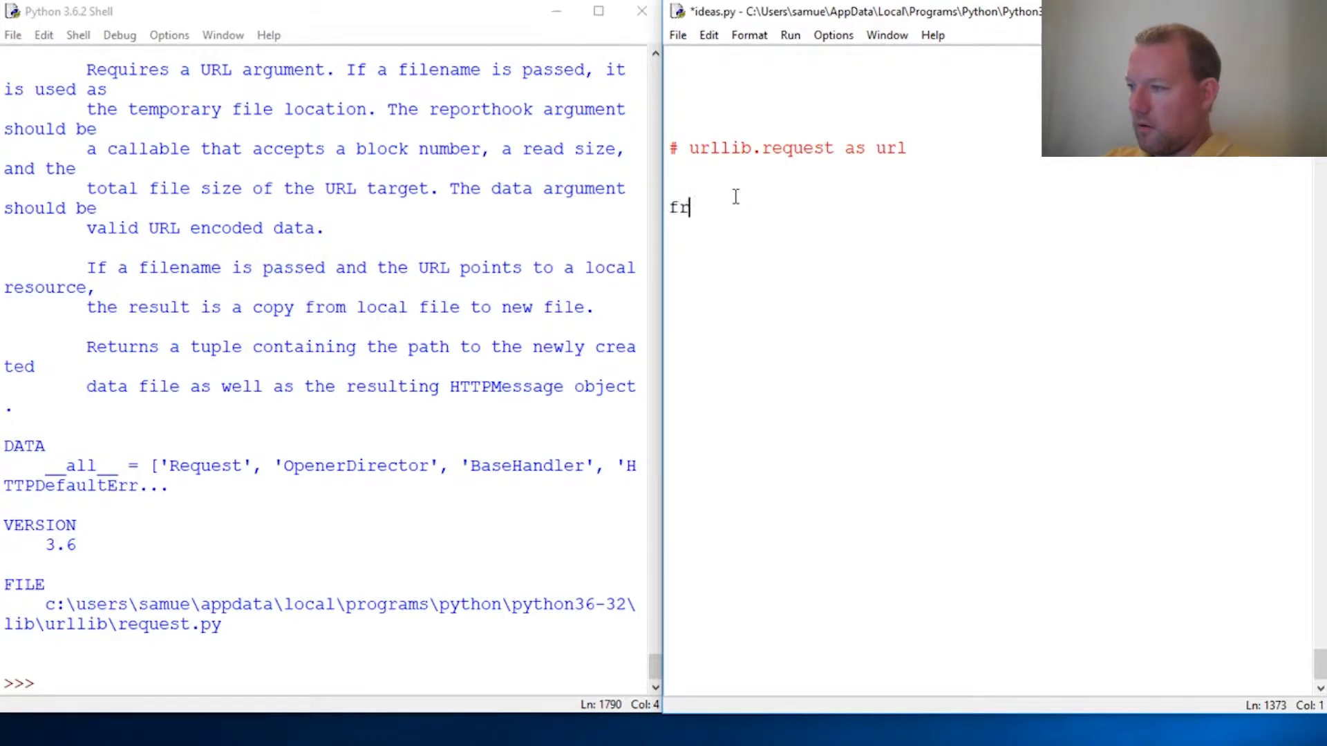
text(om)
key(BackSpace)
key(BackSpace)
key(BackSpace)
text(import u)
text(rll)
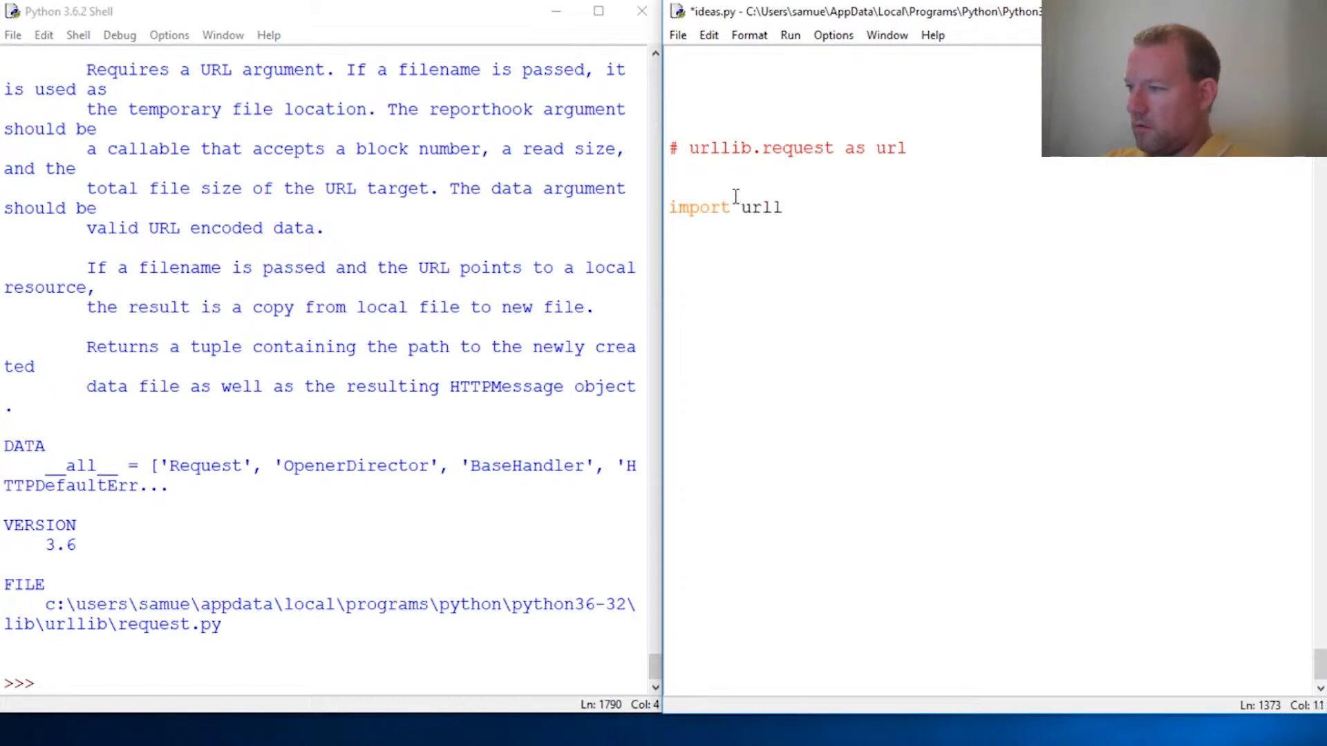
text(ib)
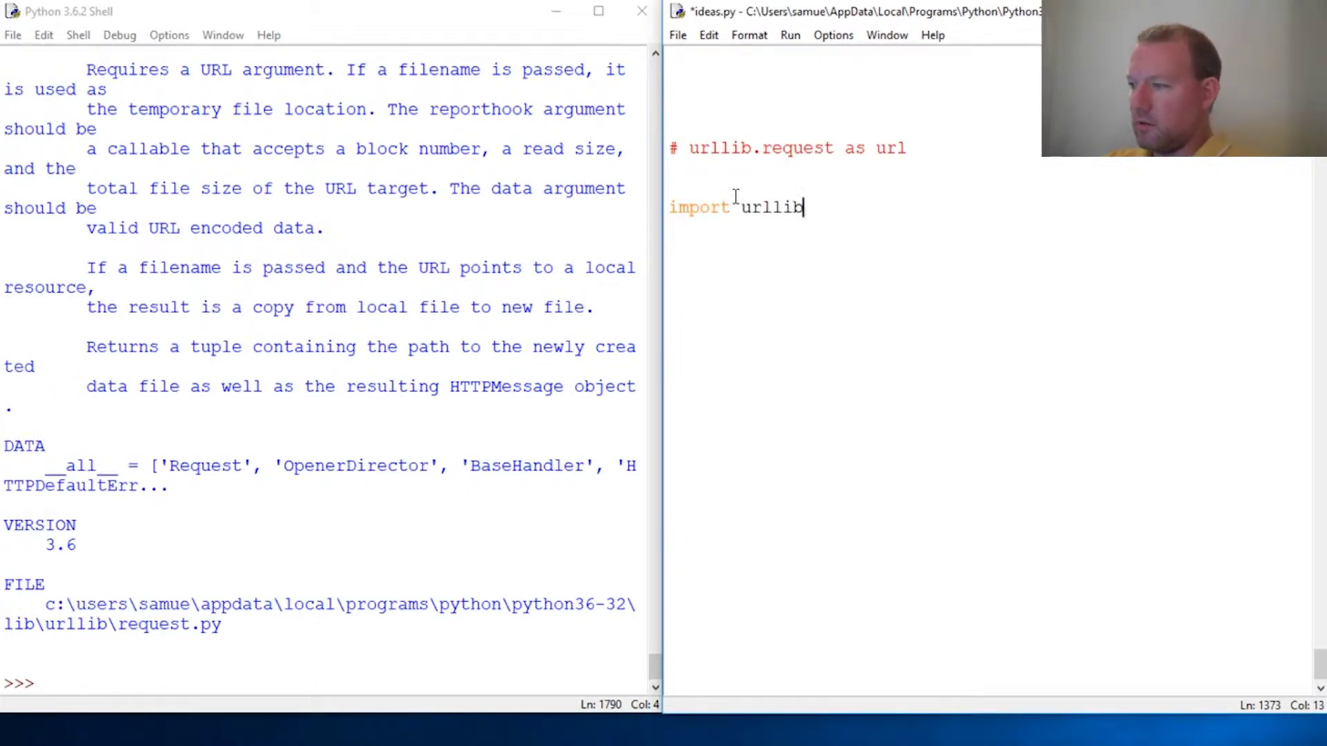
text(.re)
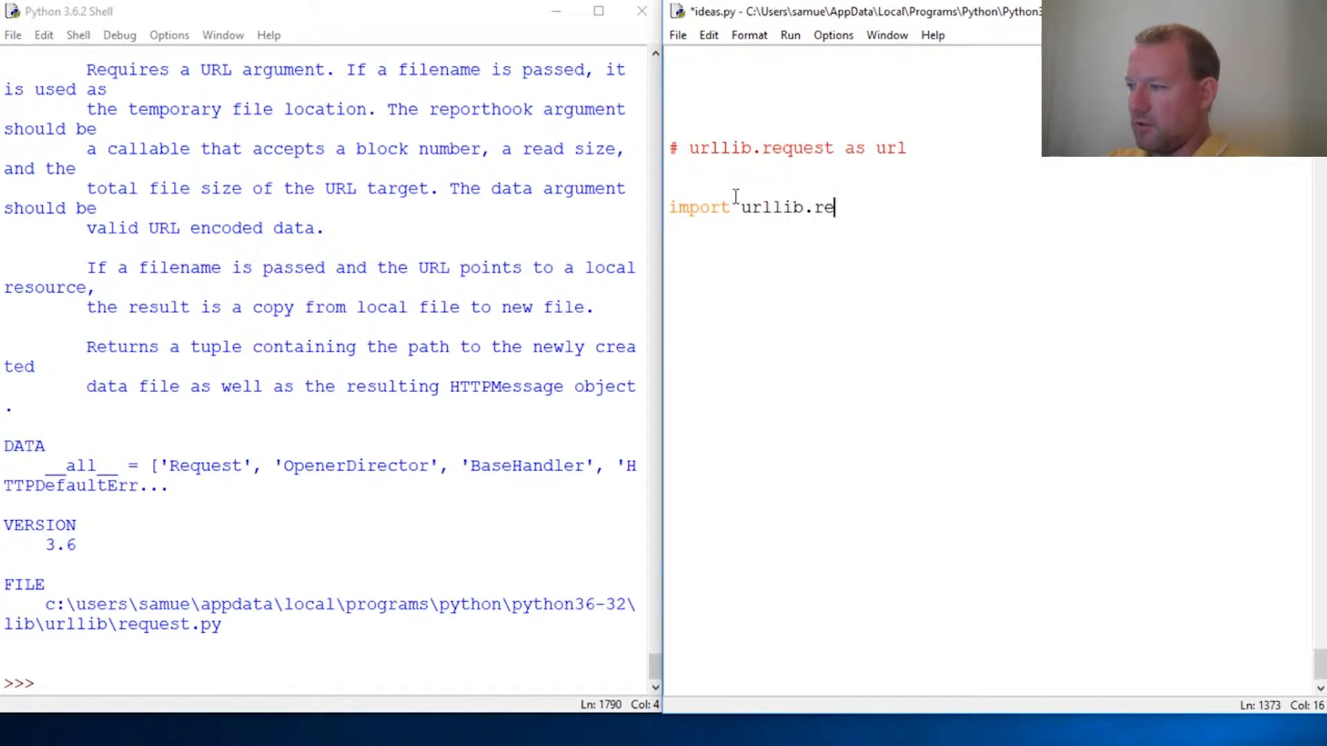
text(quest)
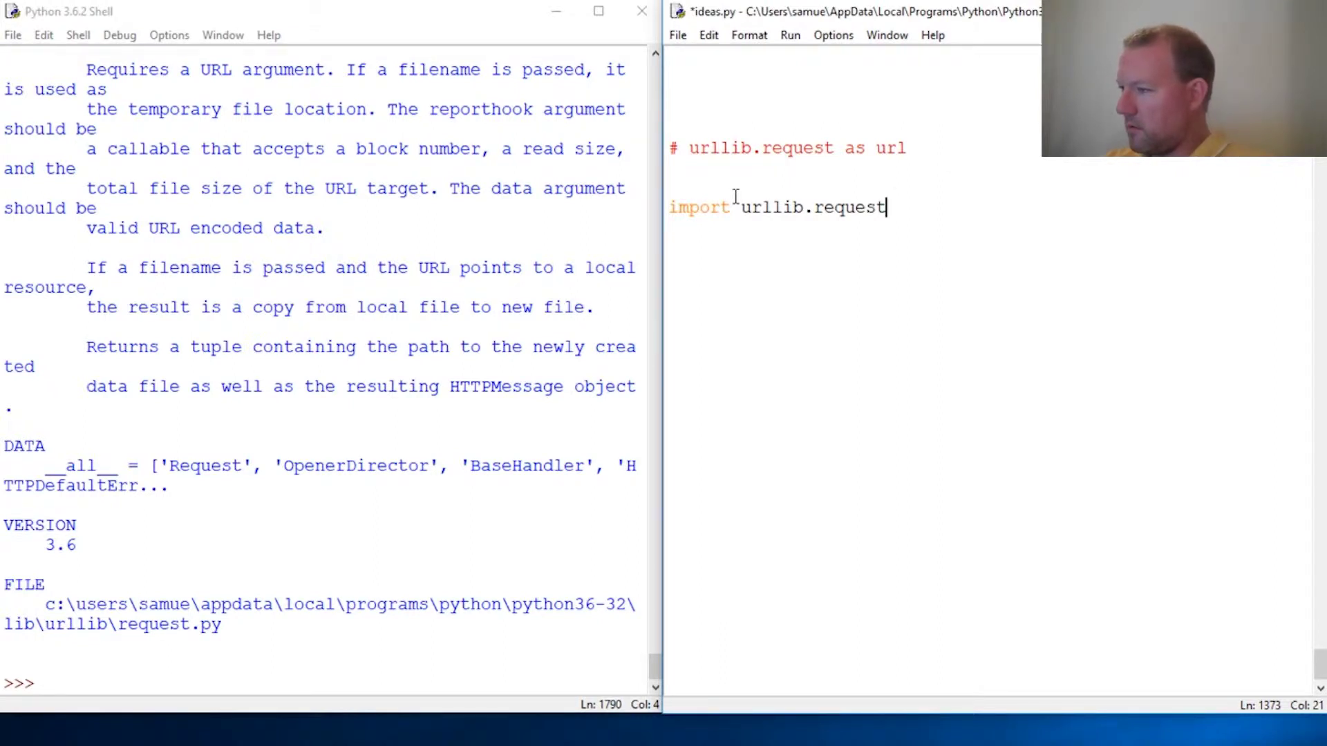
text( as us)
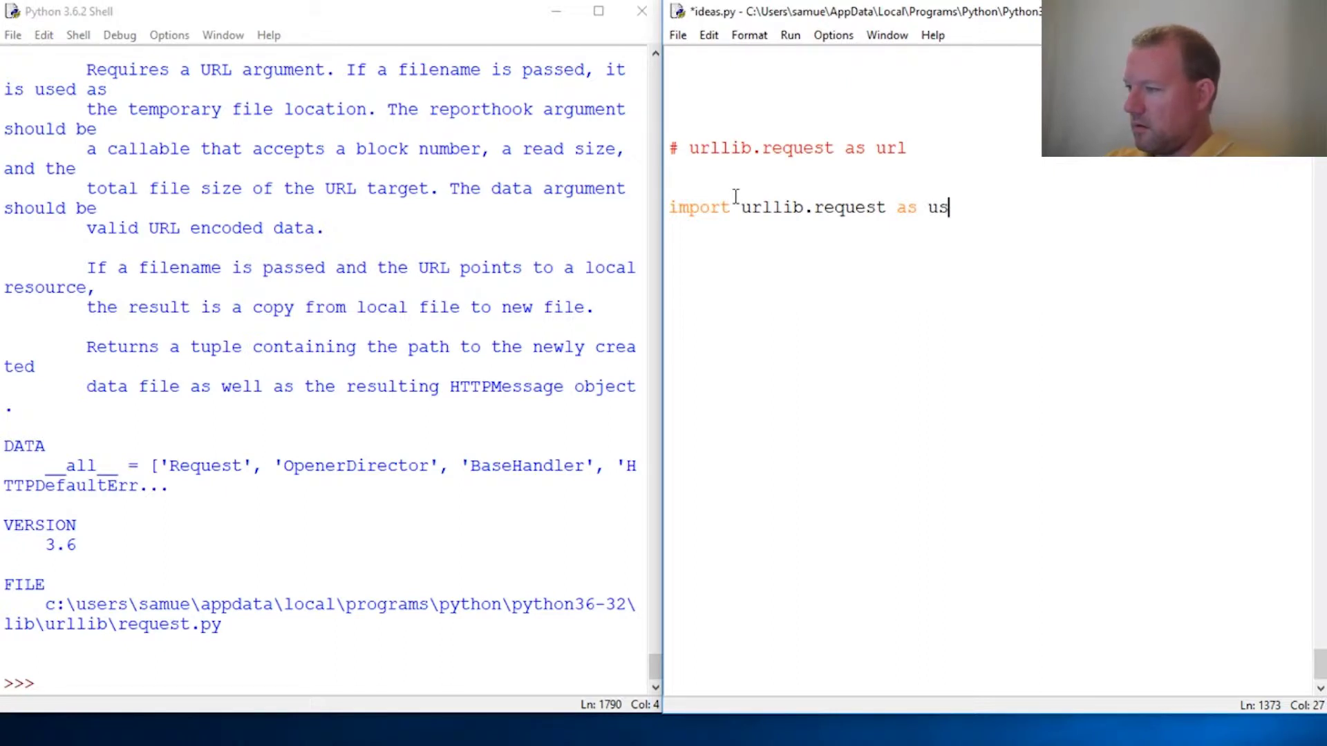
key(BackSpace)
text(rl)
key(Return)
key(Return)
Save and run ideas.py, then list urllib.request's names with dir(url) in the restarted shell
key(F5)
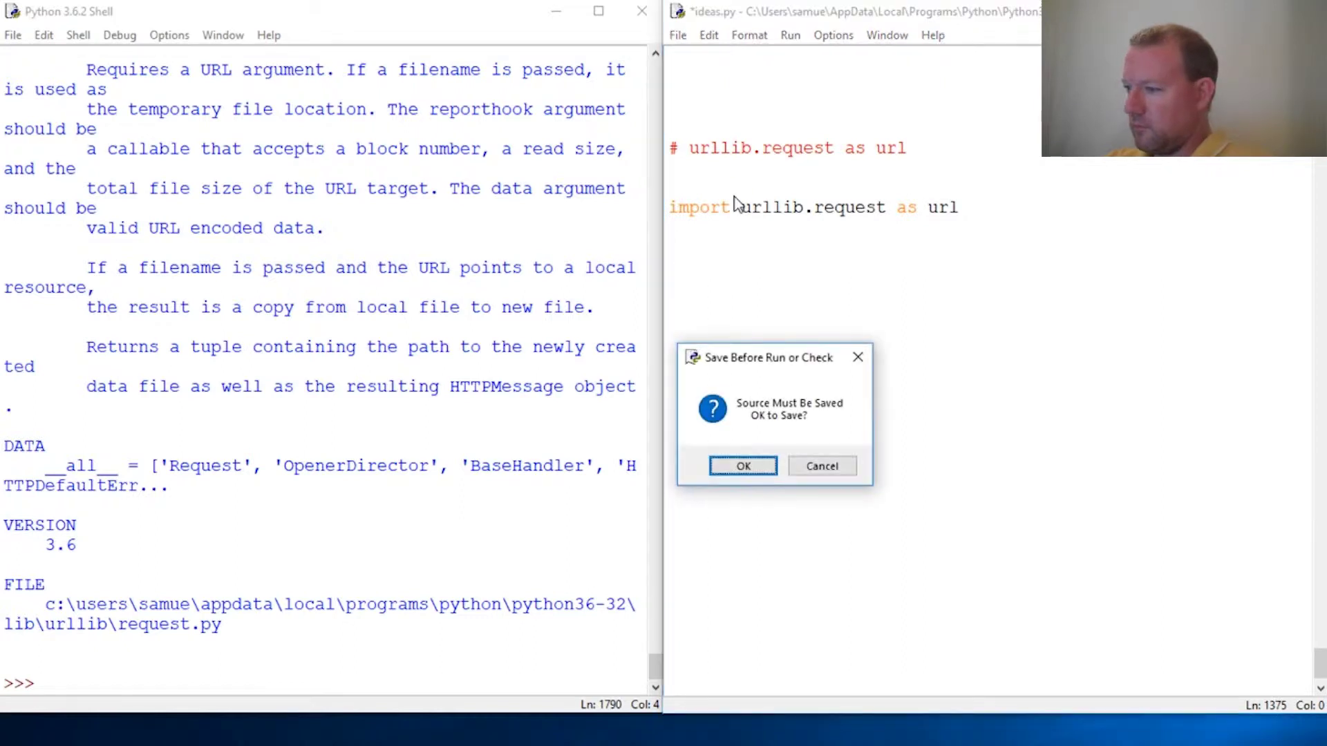
key(Return)
text(u)
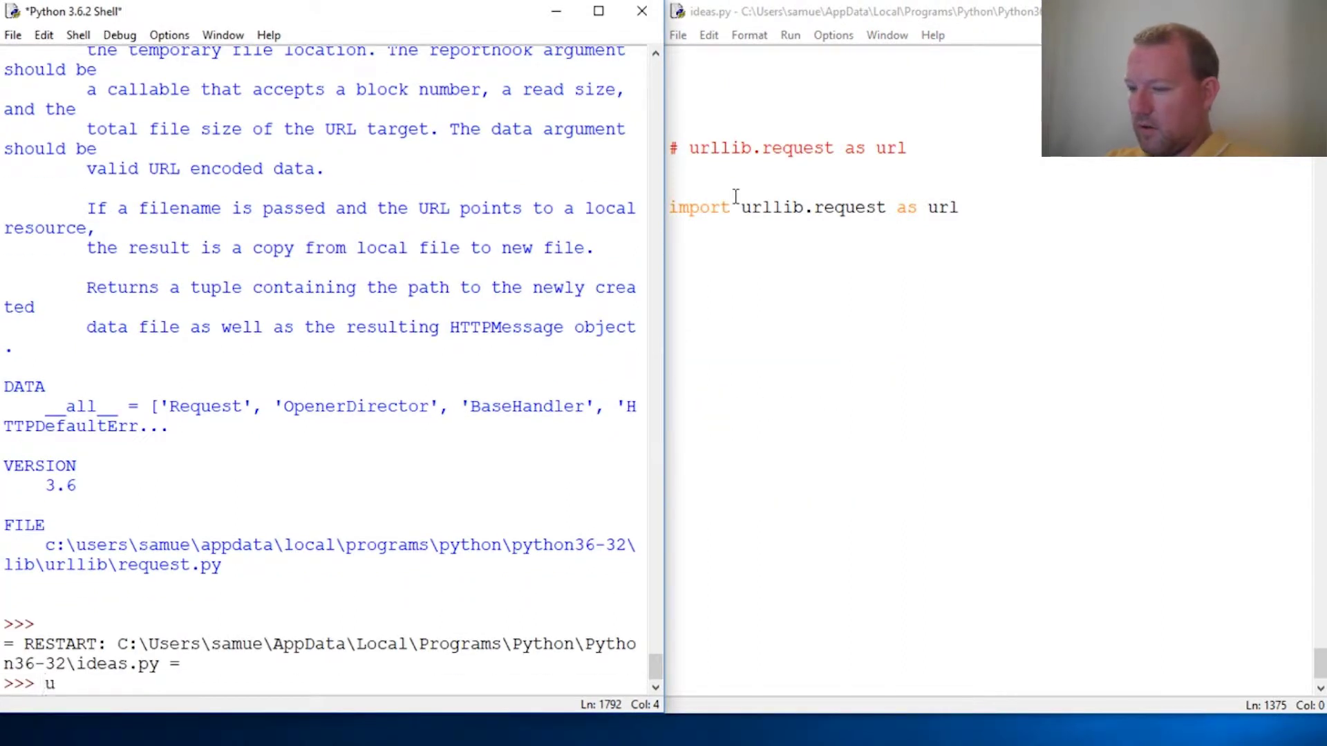
text(rl()
key(BackSpace)
key(BackSpace)
key(BackSpace)
key(BackSpace)
text(d)
text(ir(ur)
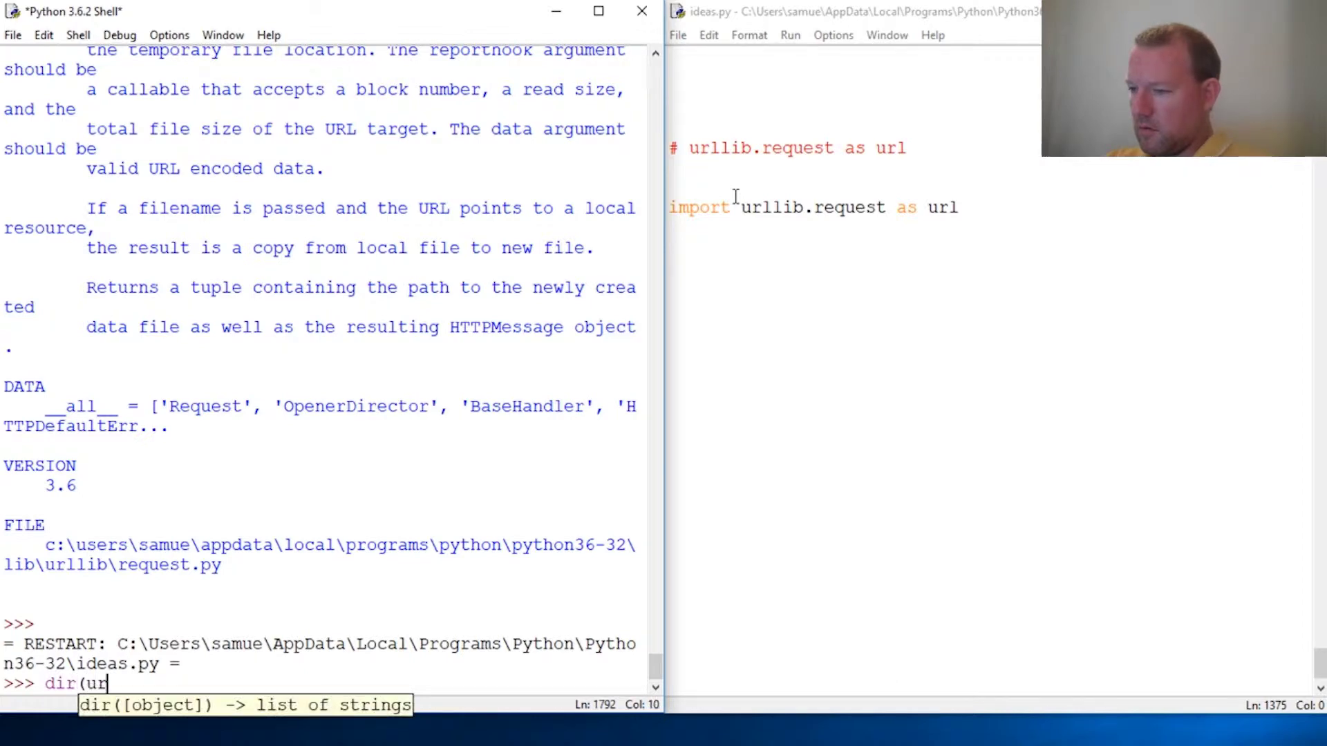
text(l))
key(Return)
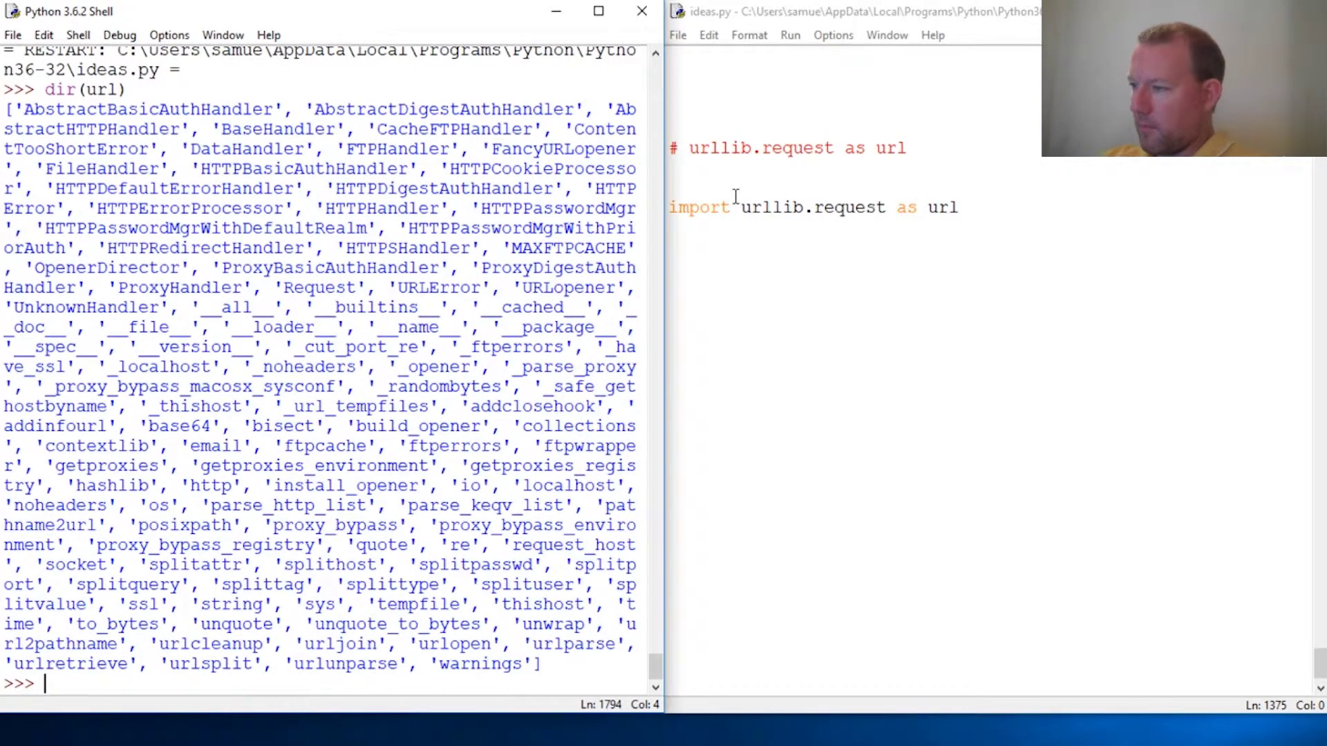
click(715, 278)
key(Up)
key(Up)
key(Up)
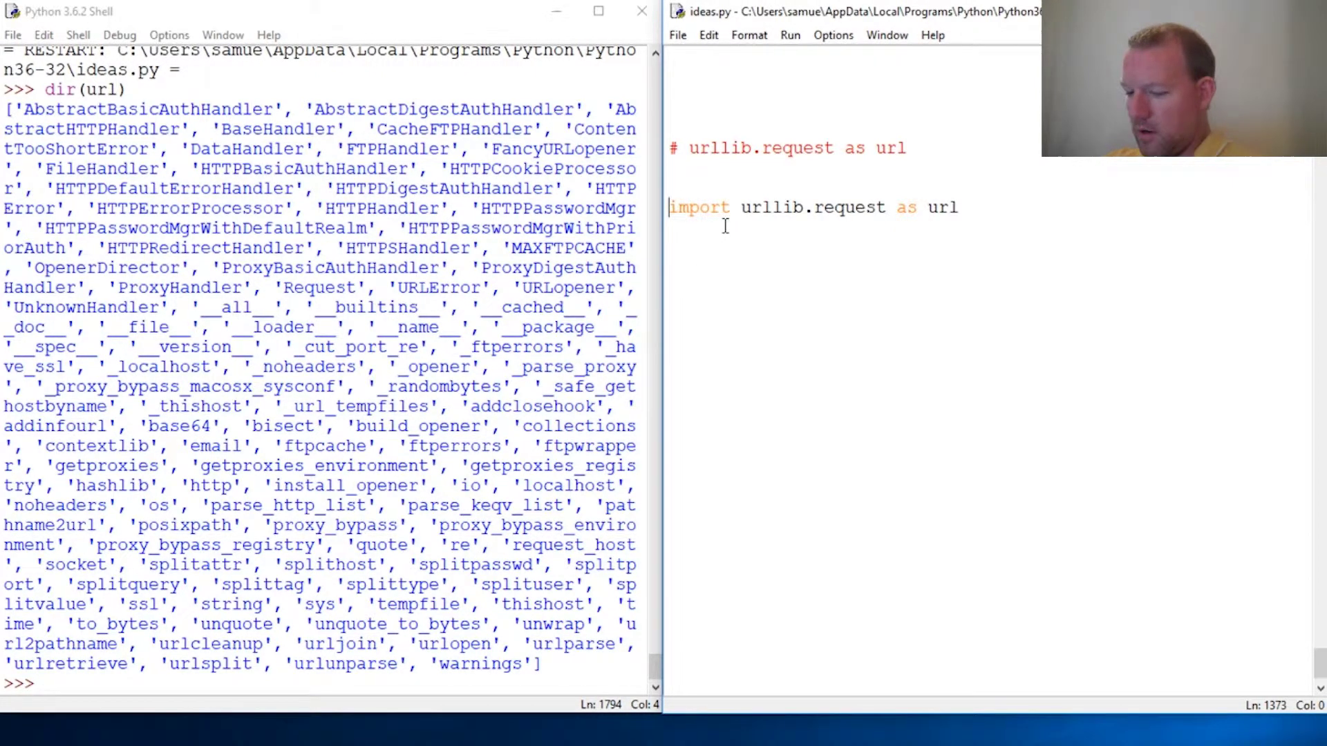
Comment out the import, add 'from urllib import request as url', and rerun ideas.py
key(alt+3)
key(Return)
key(Return)
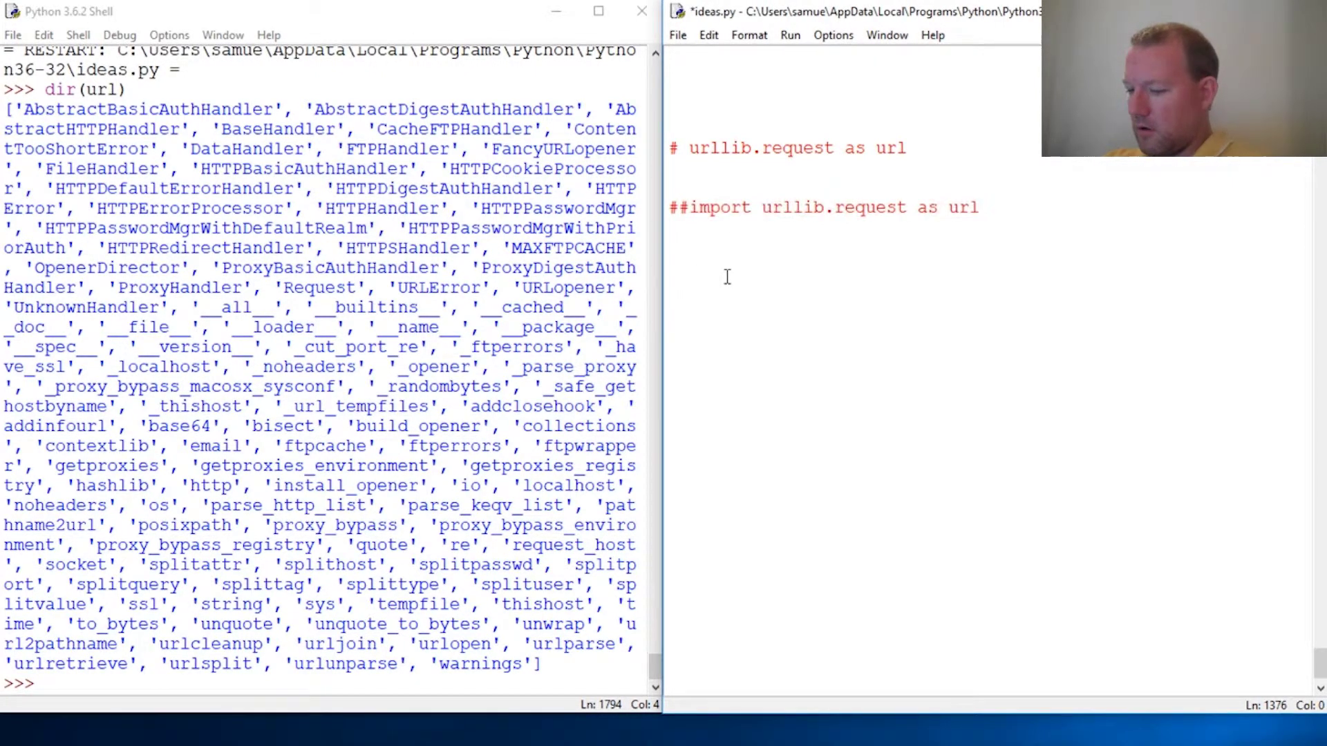
text(from u)
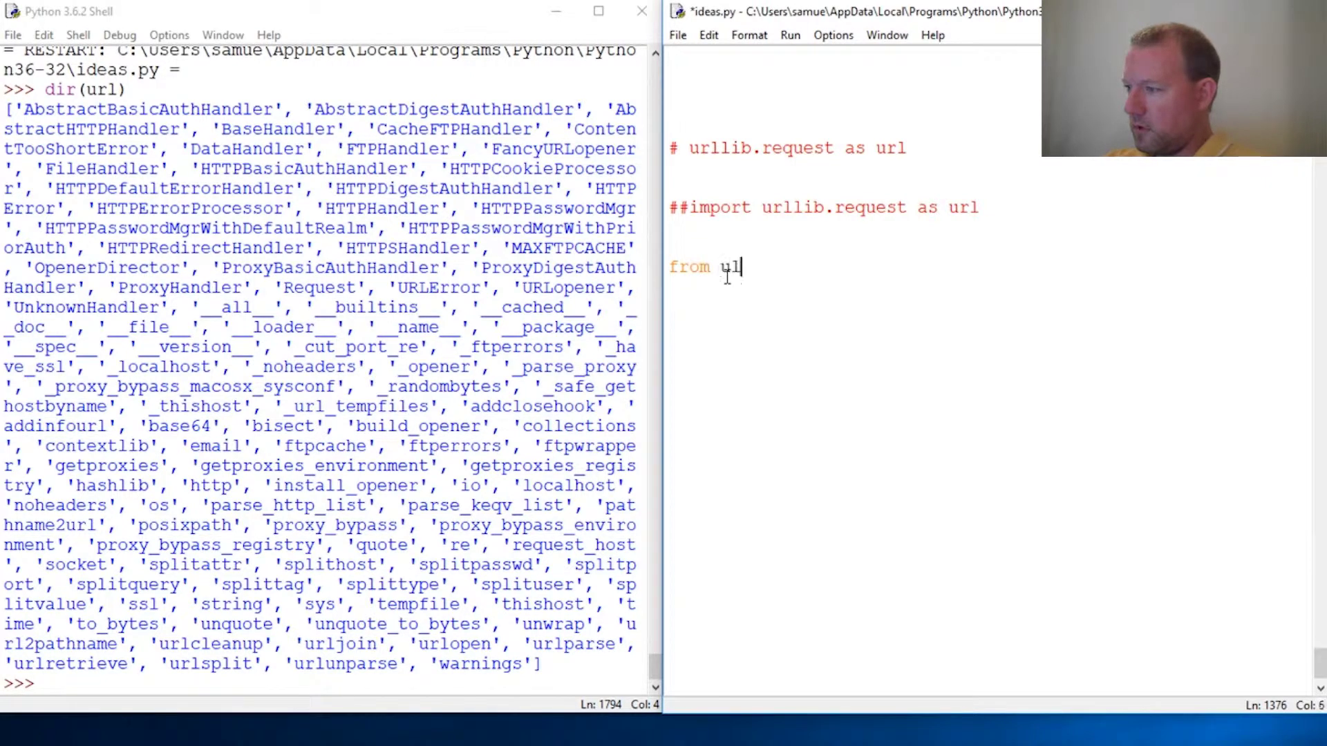
text(rlli)
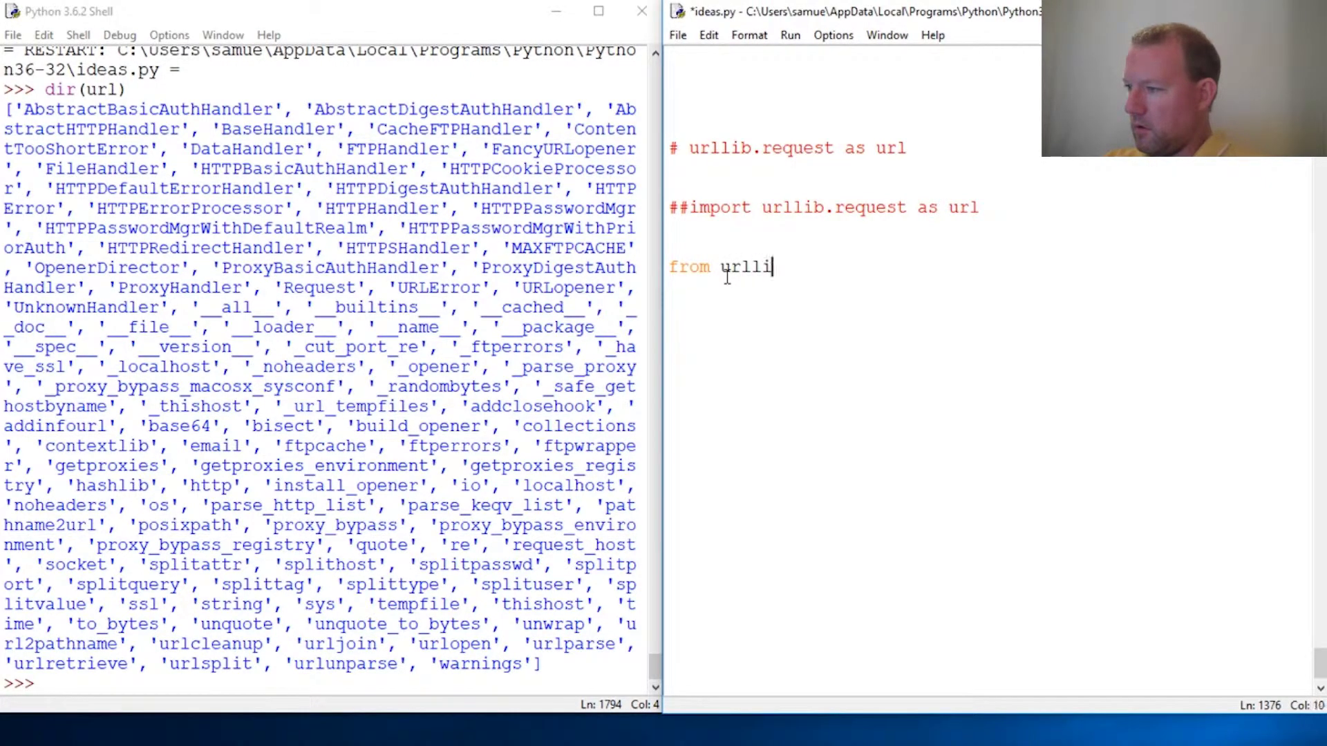
text(b impo)
text(rt re)
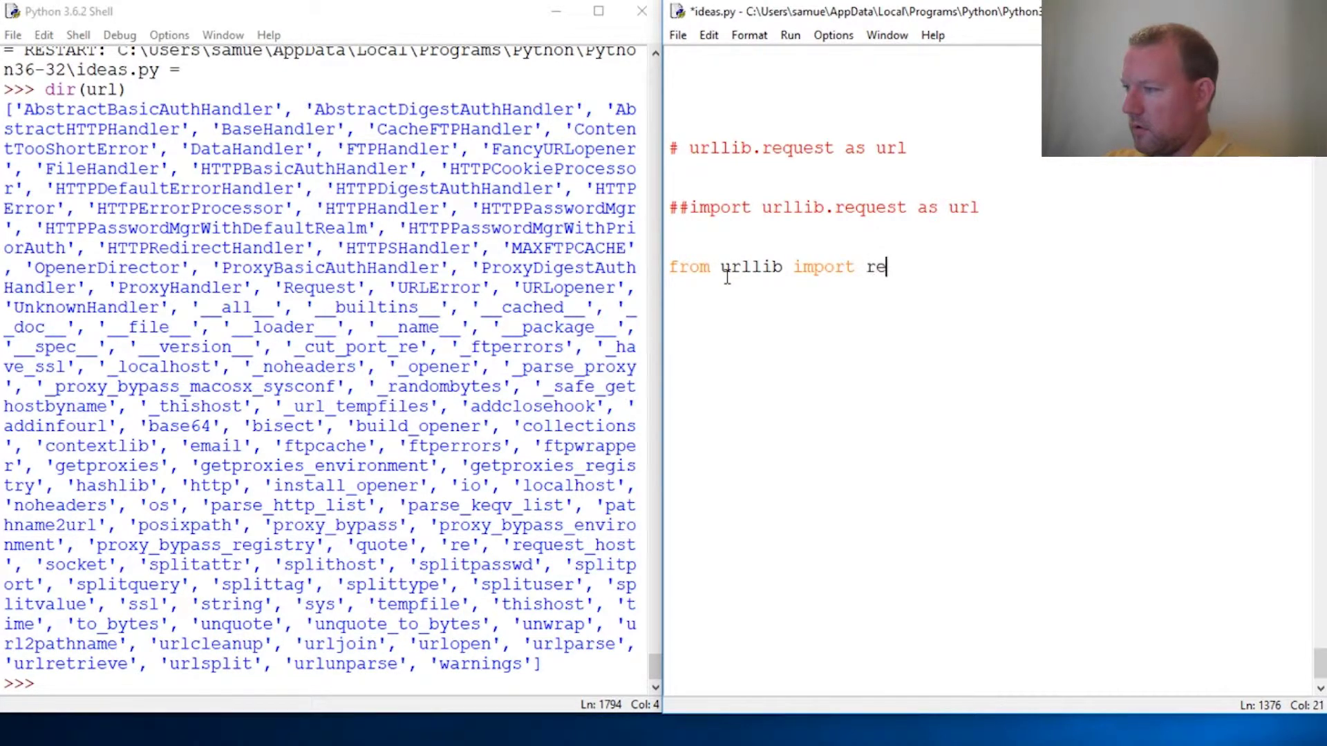
text(quest)
text( as url)
key(Return)
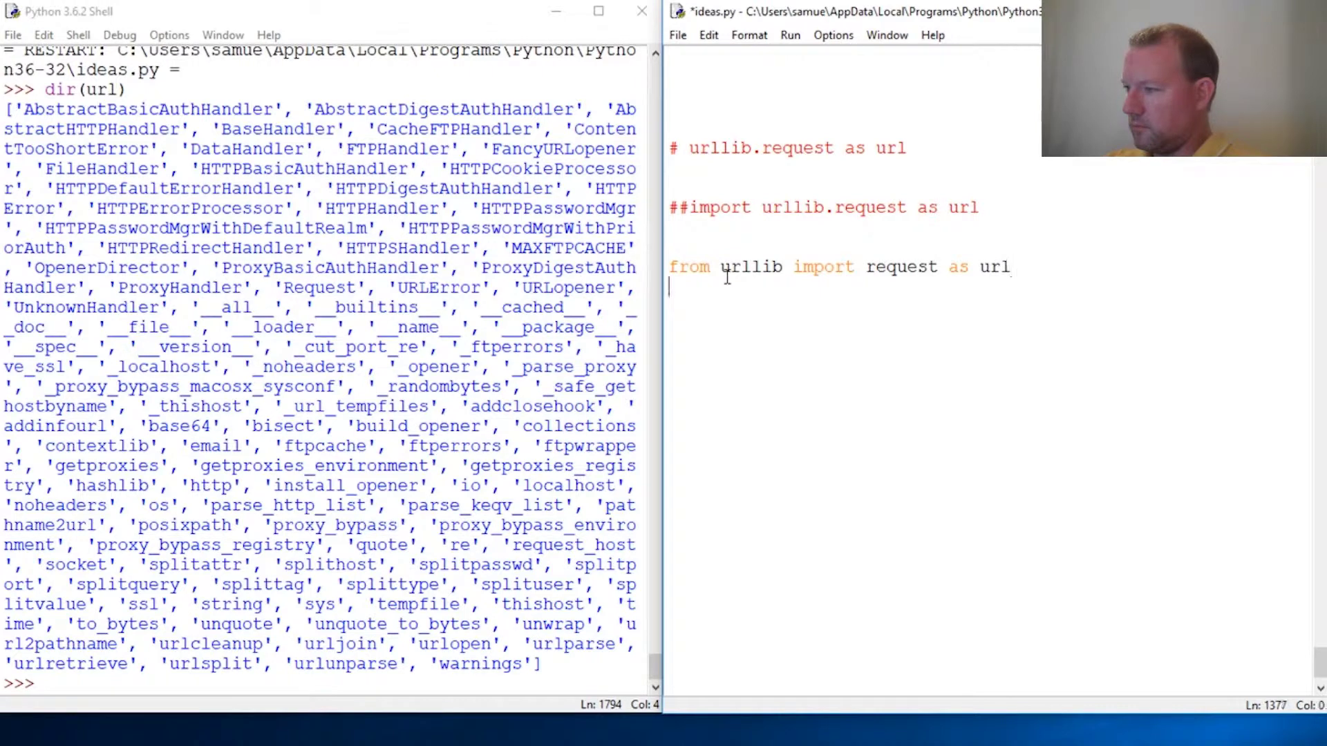
key(Return)
key(F5)
Confirm the save and run dir(url) again, listing the same urllib.request names
key(Return)
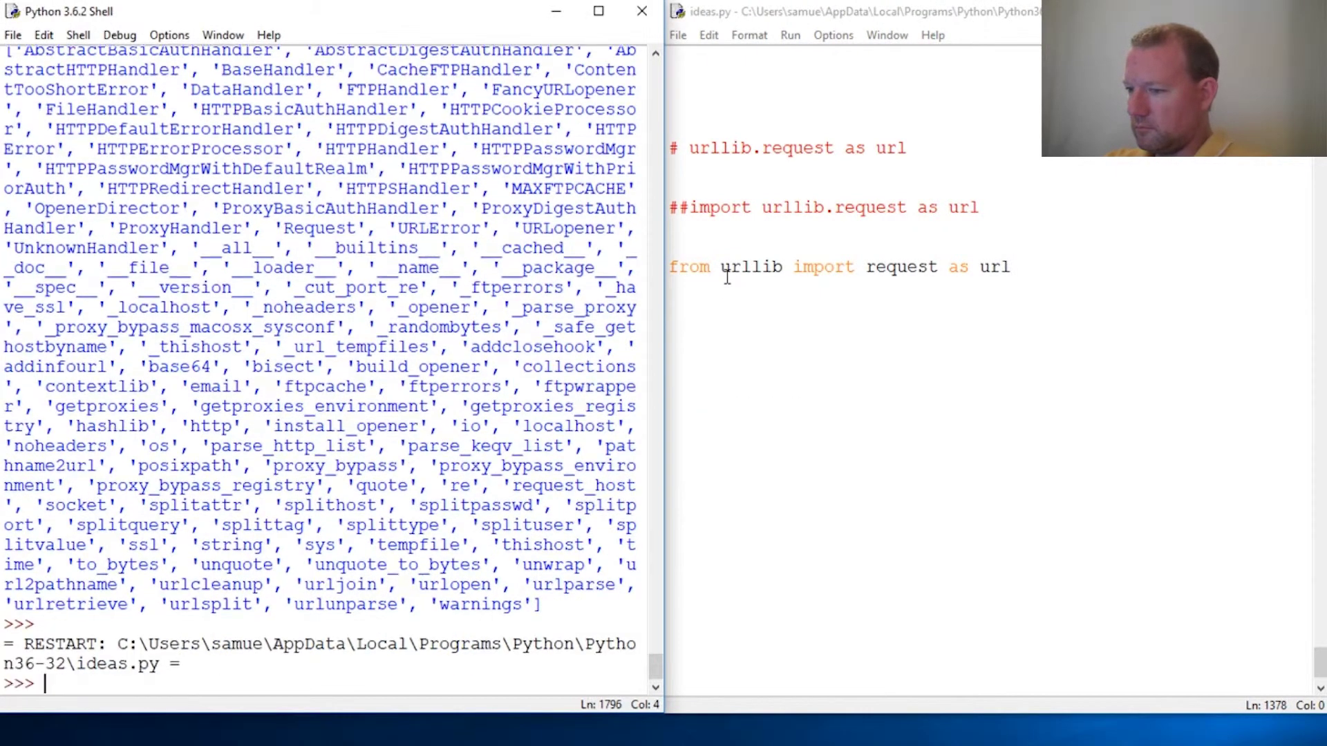
text(dir()
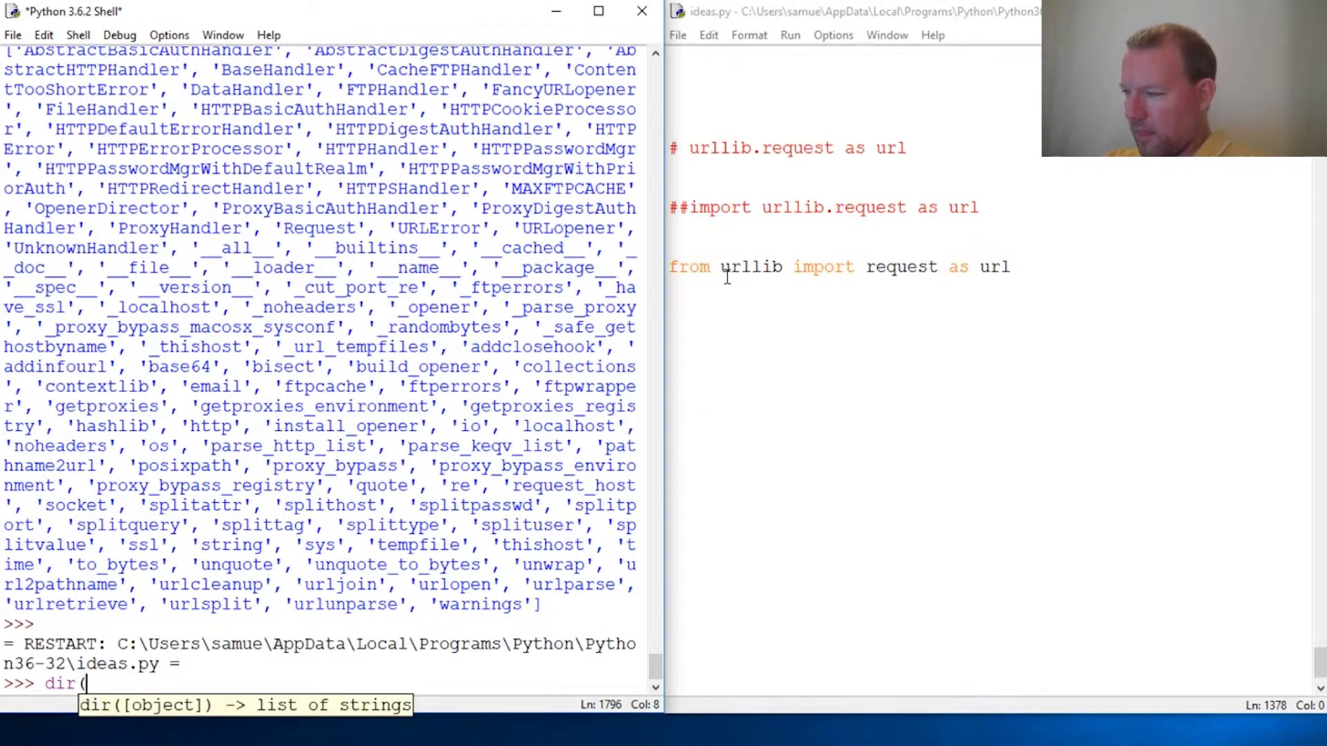
text(url))
key(Return)
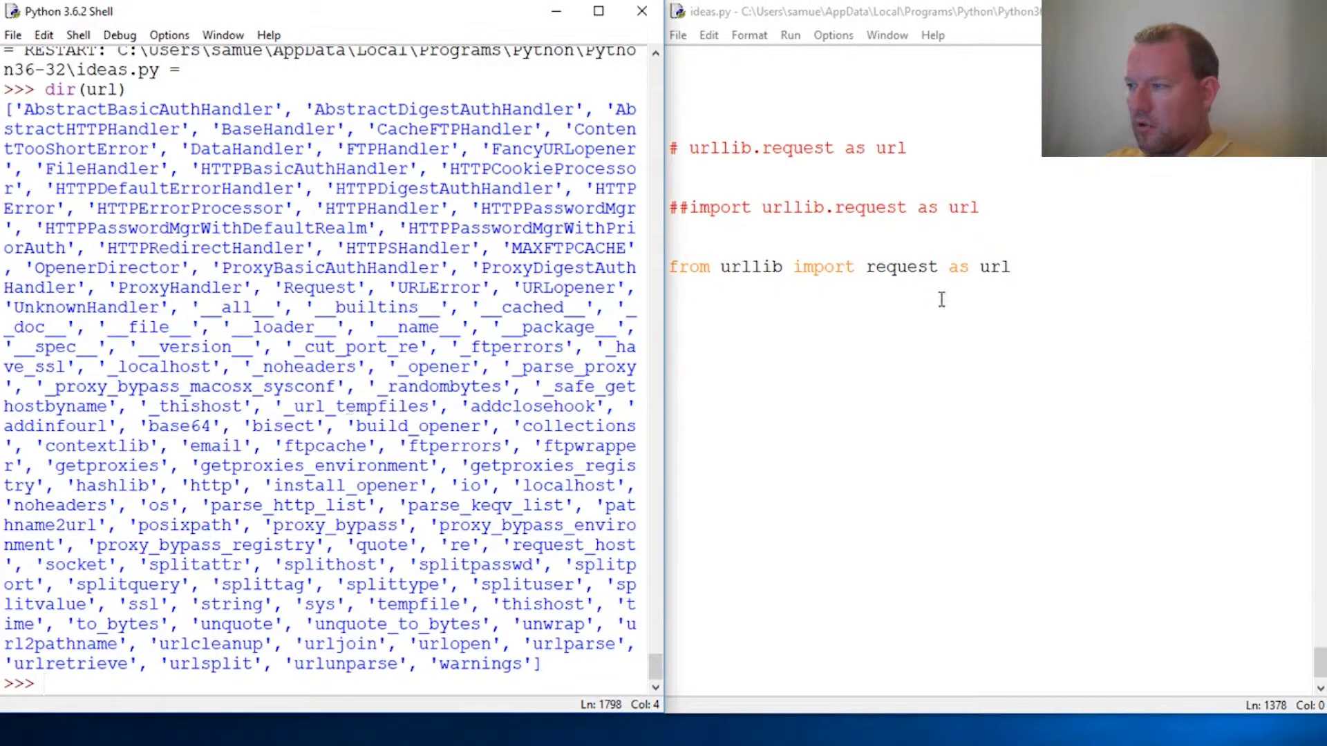
click(681, 276)
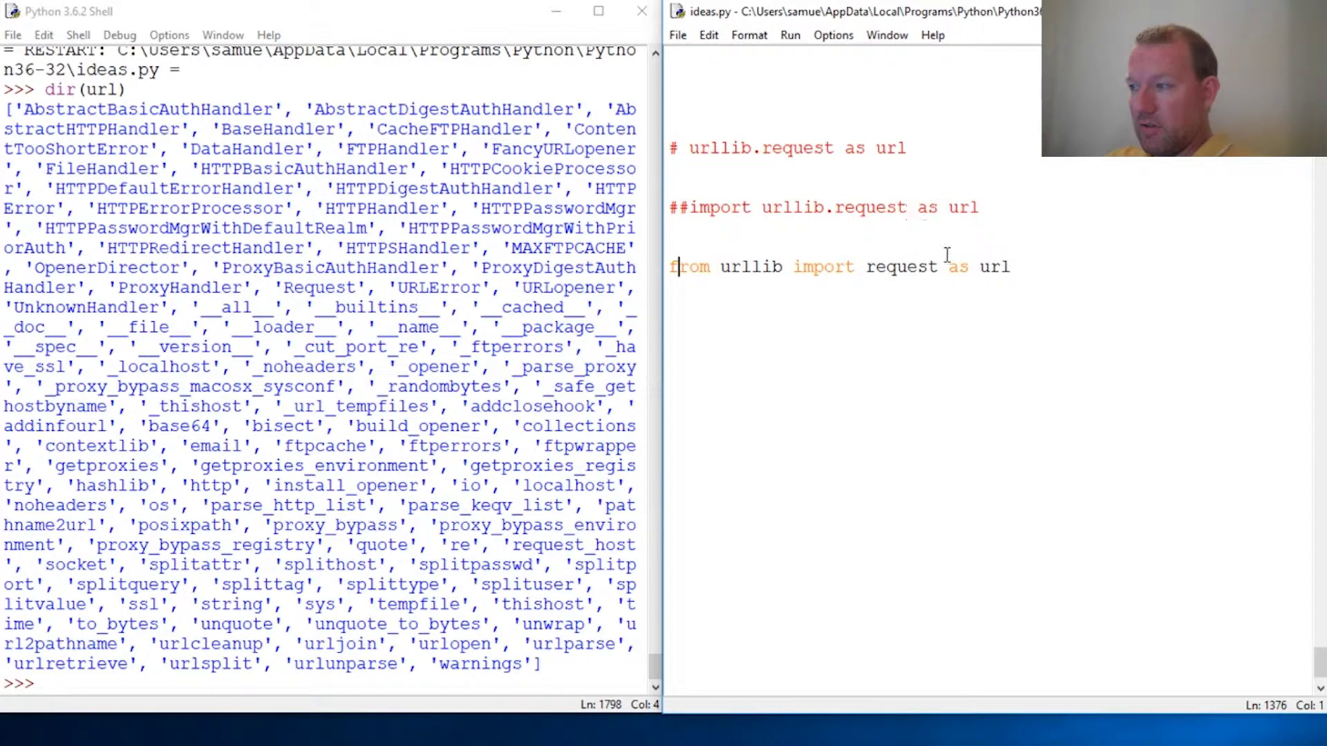
Leave 'url.' unfinished at the shell prompt and highlight urlopen in the dir(url) listing
click(120, 681)
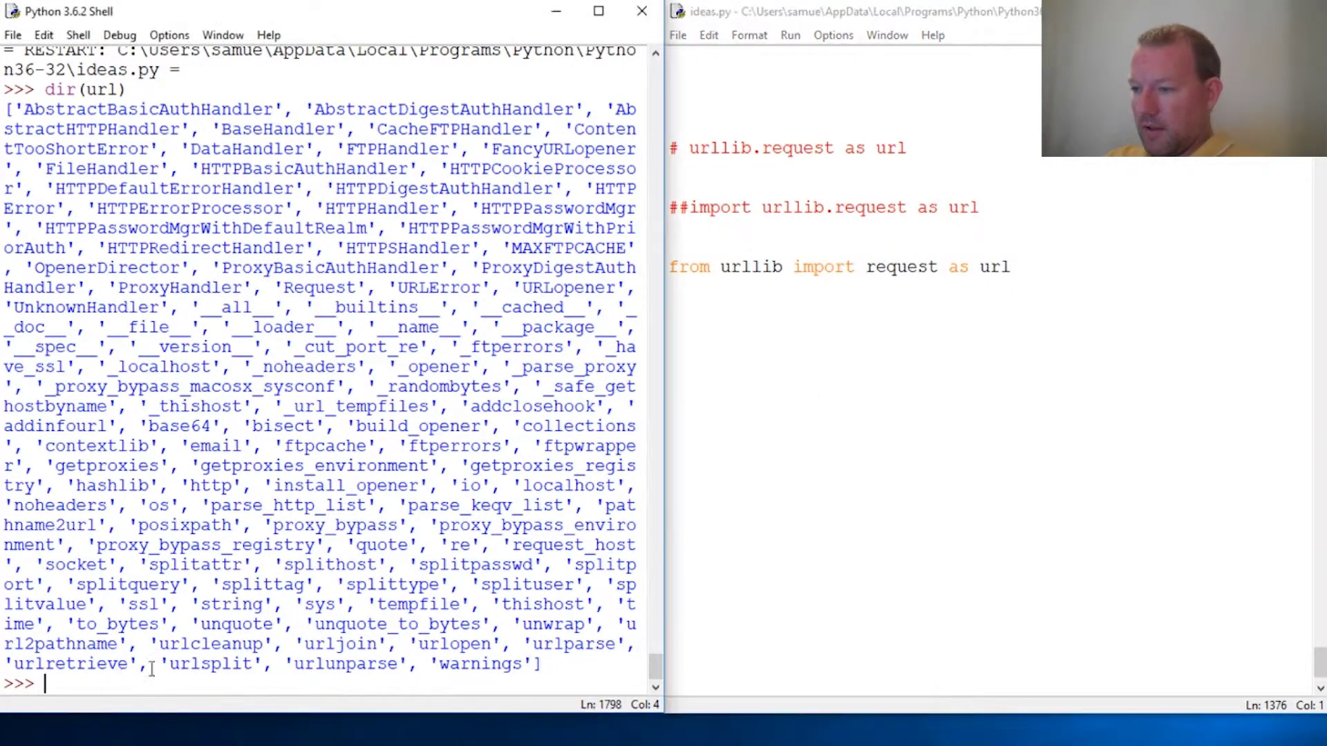
text(url)
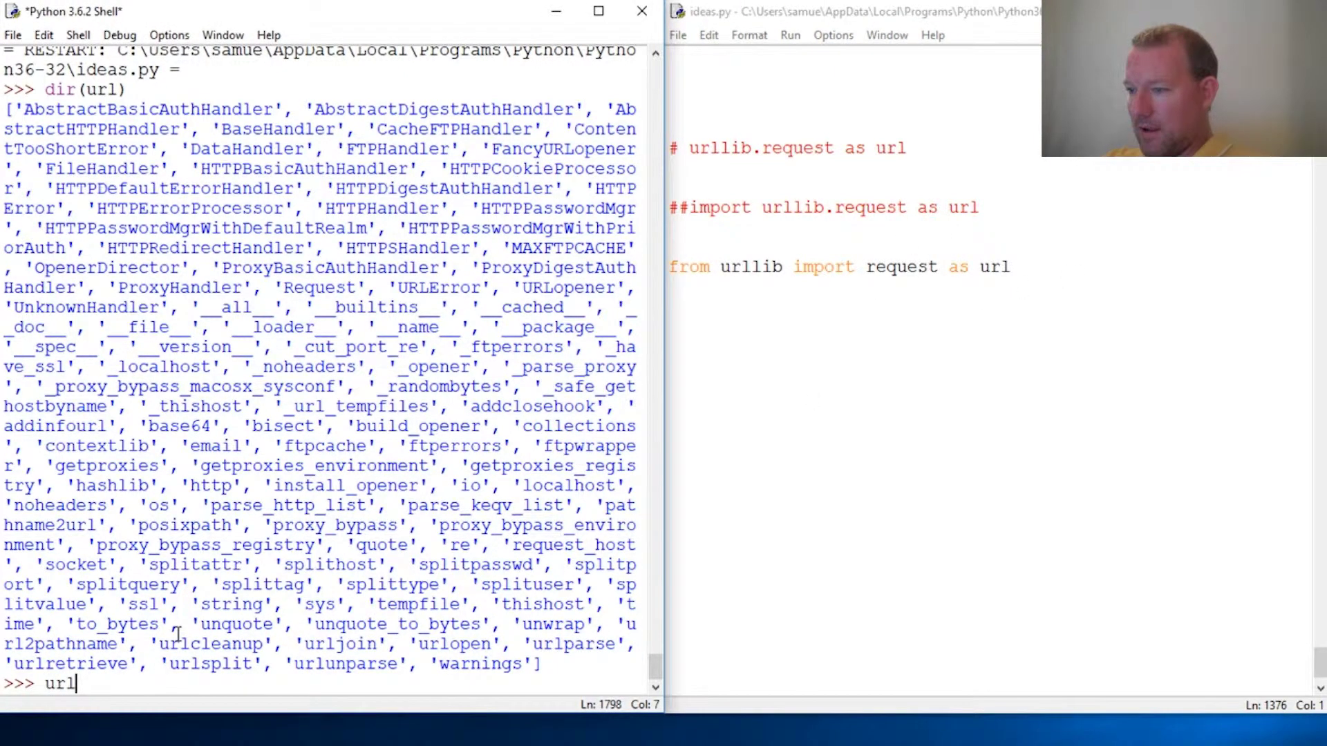
text(.)
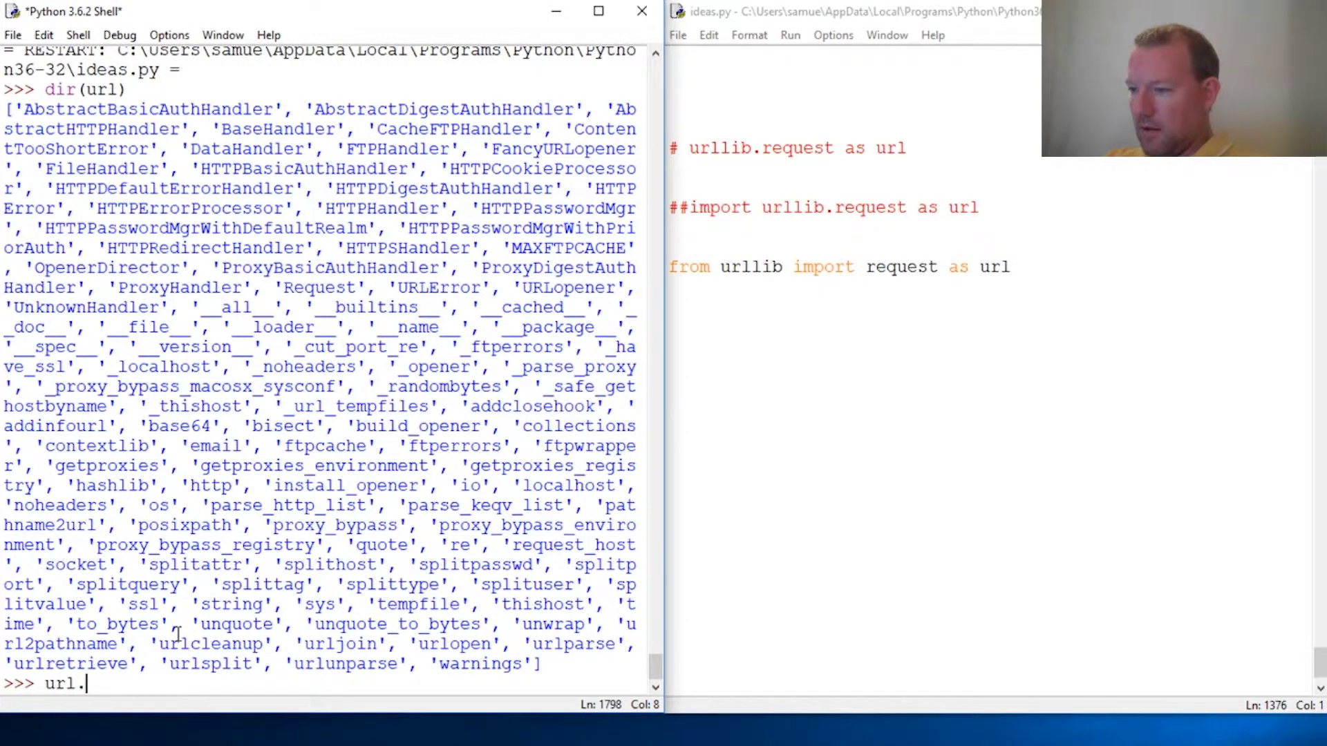
click(392, 577)
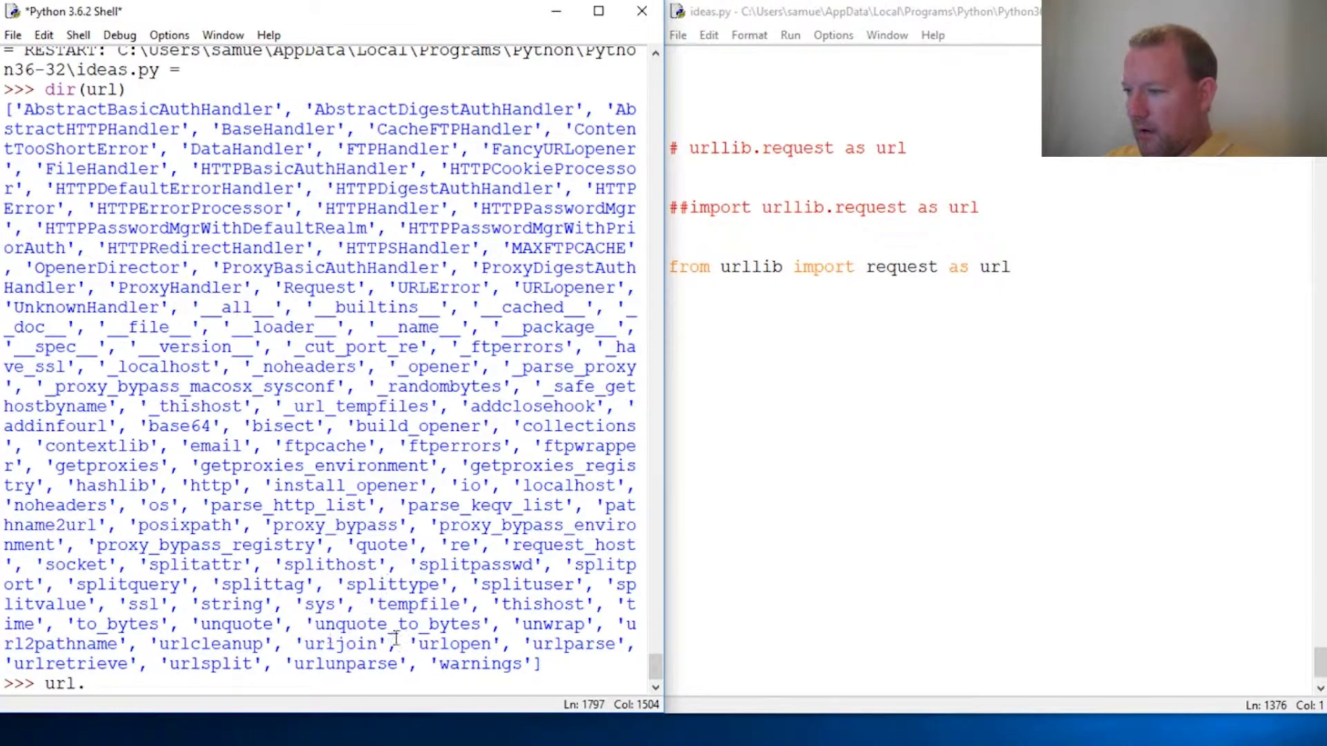
drag(412, 643, 496, 643)
click(468, 565)
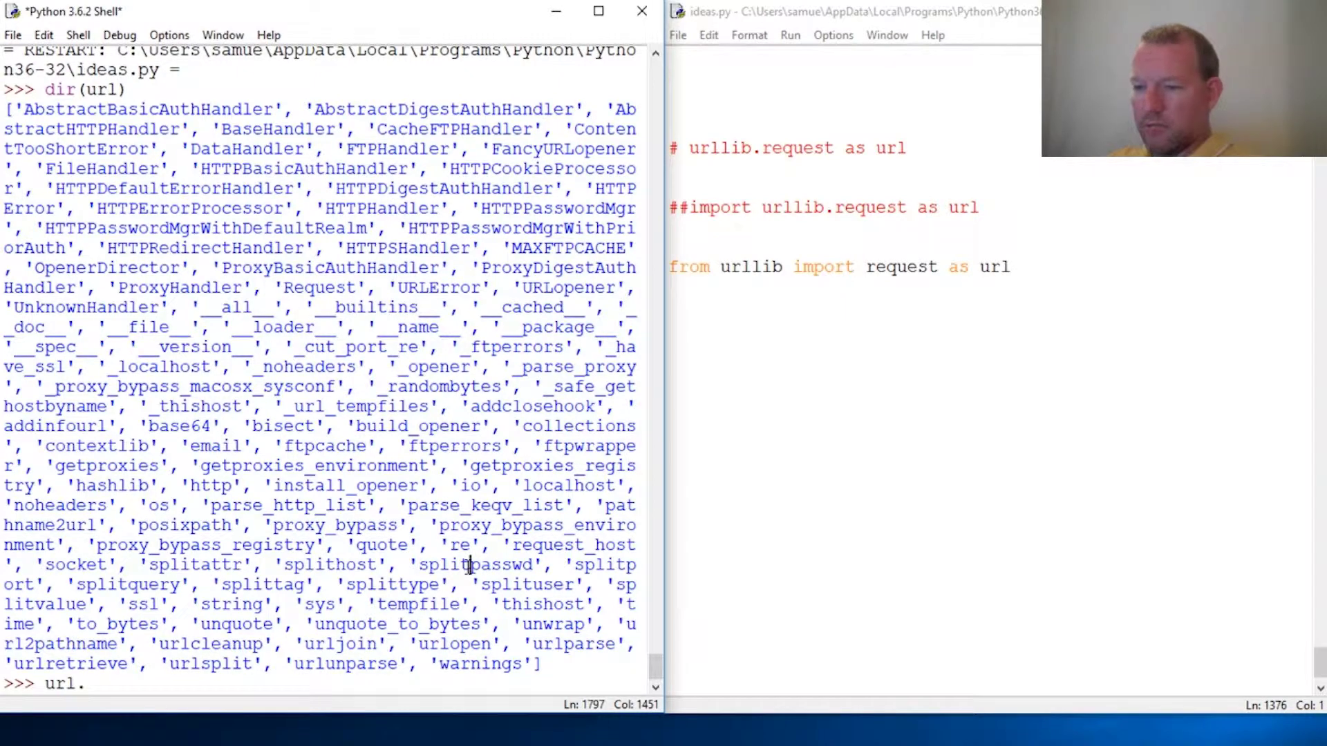
click(918, 494)
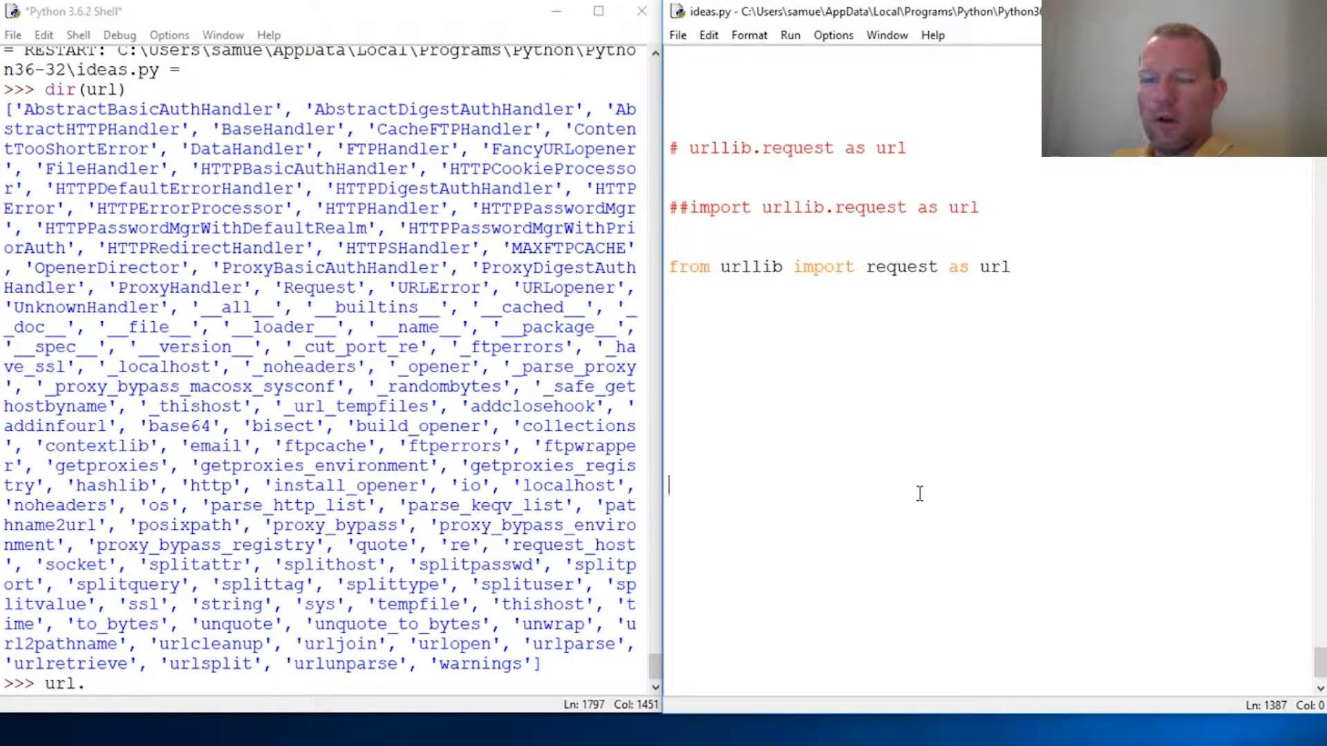